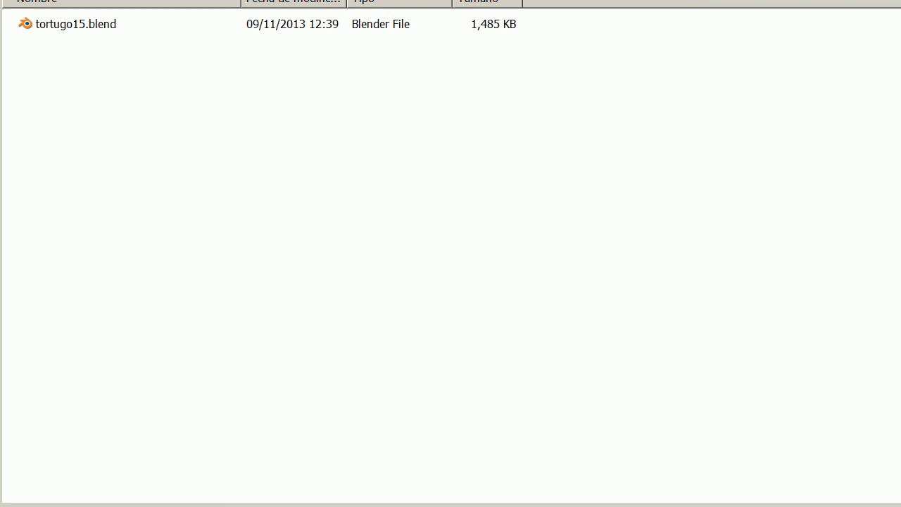
Save the scene as nla01.blend in the bookmarked 45 Editor NLA folder.
{"action": "left_click", "coordinate": [66, 40]}
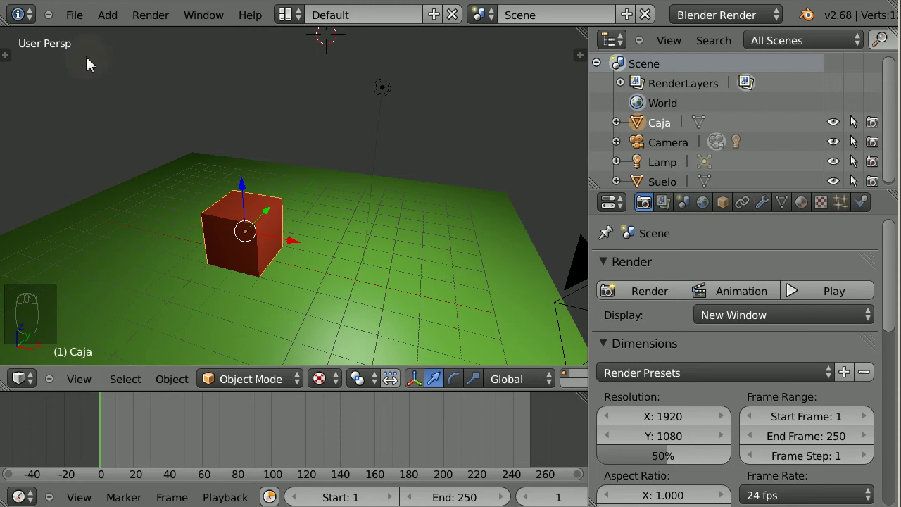
{"action": "left_click", "coordinate": [74, 15]}
{"action": "left_click", "coordinate": [102, 159]}
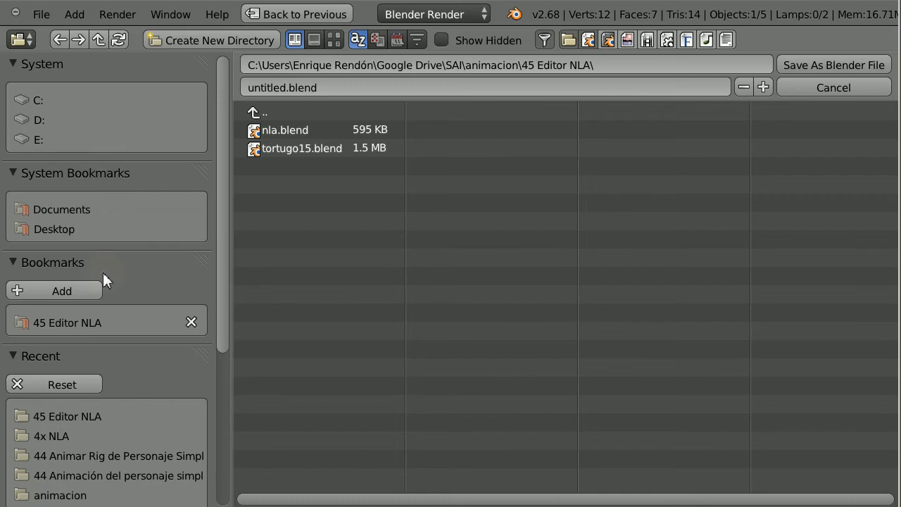
{"action": "left_click", "coordinate": [78, 322]}
{"action": "left_click_drag", "start_coordinate": [288, 90], "coordinate": [153, 91]}
{"action": "type", "text": "nla01"}
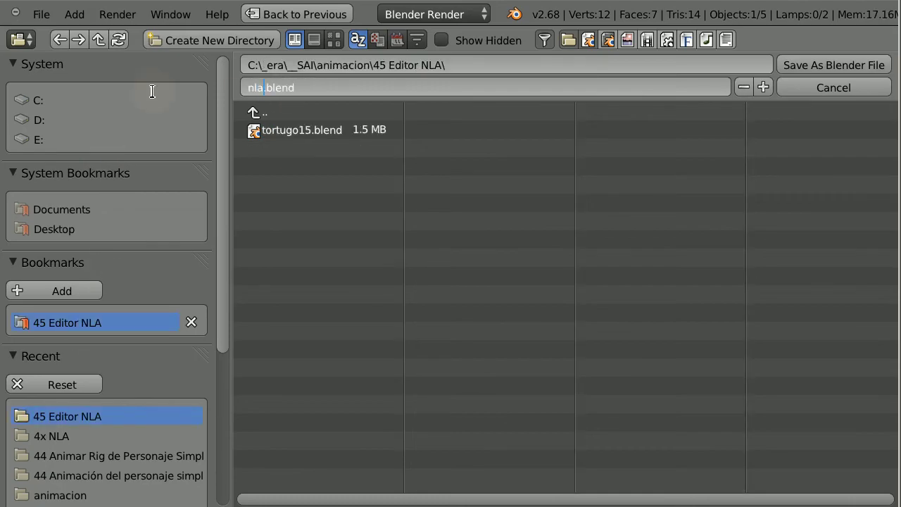
{"action": "key", "text": "Return"}
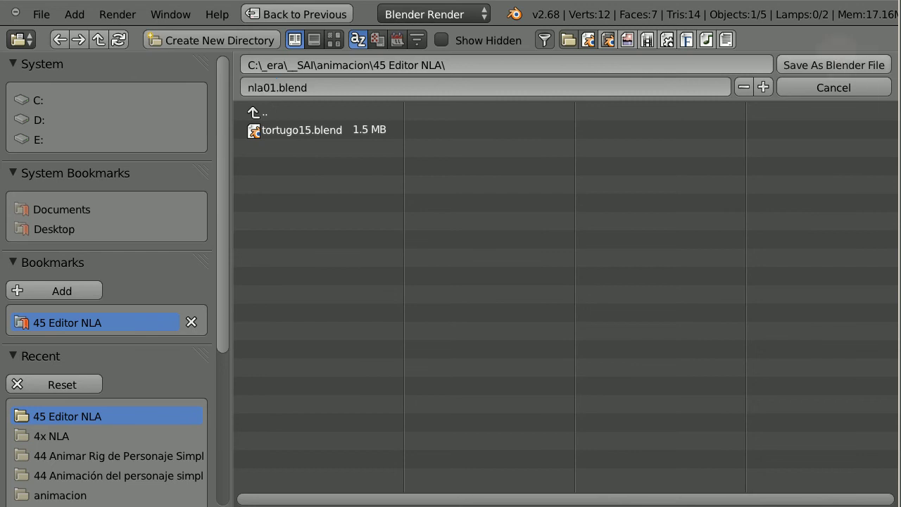
{"action": "left_click", "coordinate": [834, 64]}
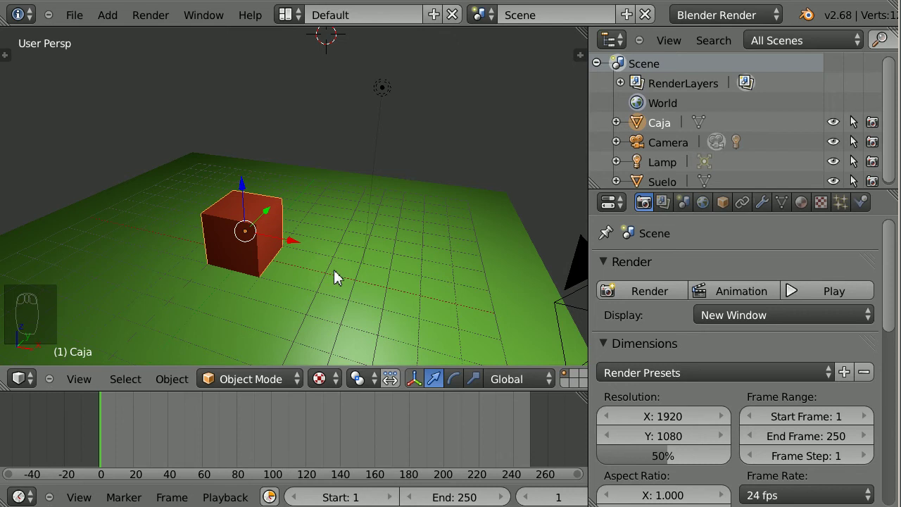
Append the Tortugo object from tortugo15.blend into the scene.
{"action": "left_click", "coordinate": [75, 14]}
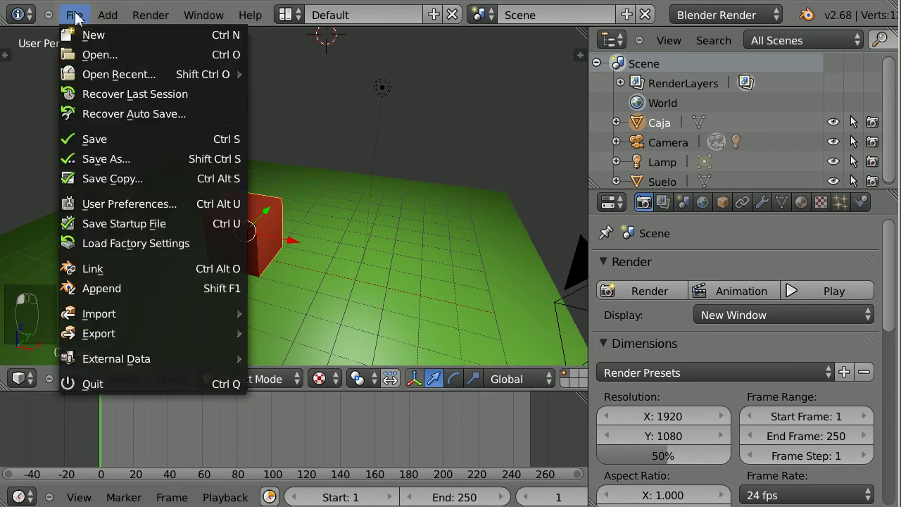
{"action": "left_click", "coordinate": [134, 291]}
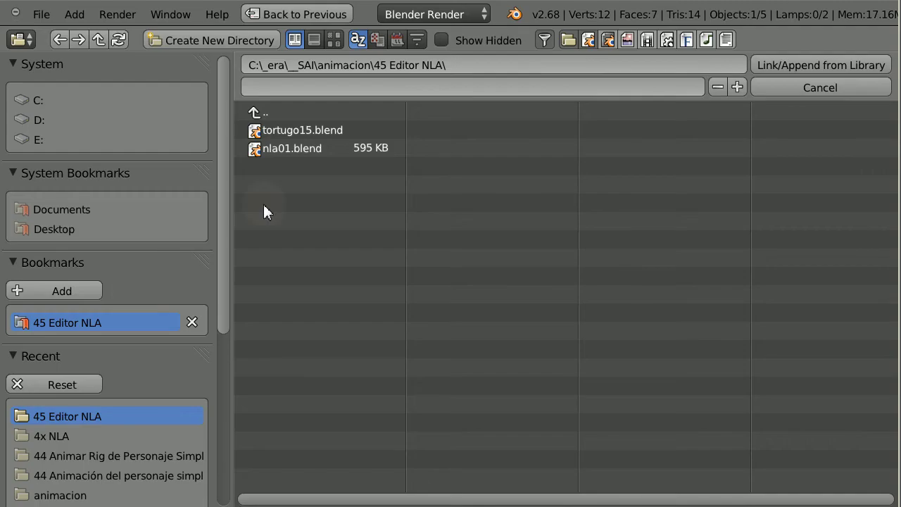
{"action": "double_click", "coordinate": [293, 130]}
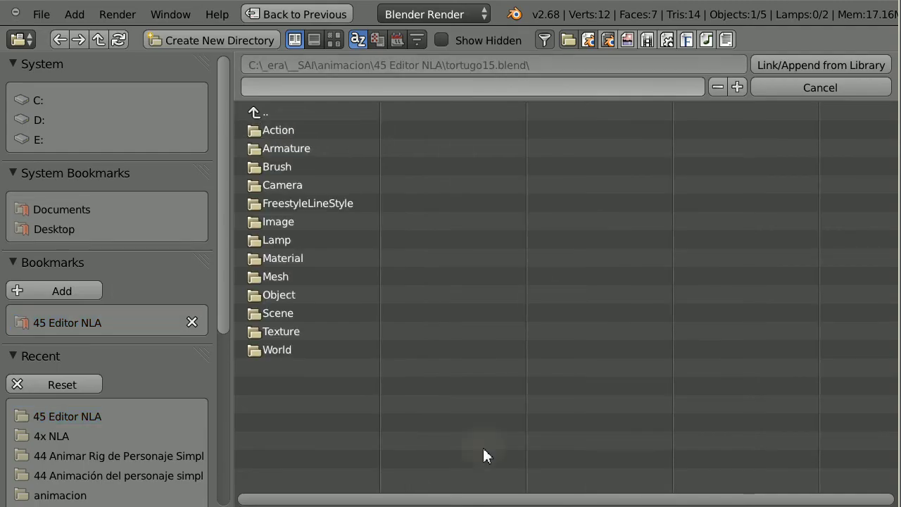
{"action": "double_click", "coordinate": [278, 296]}
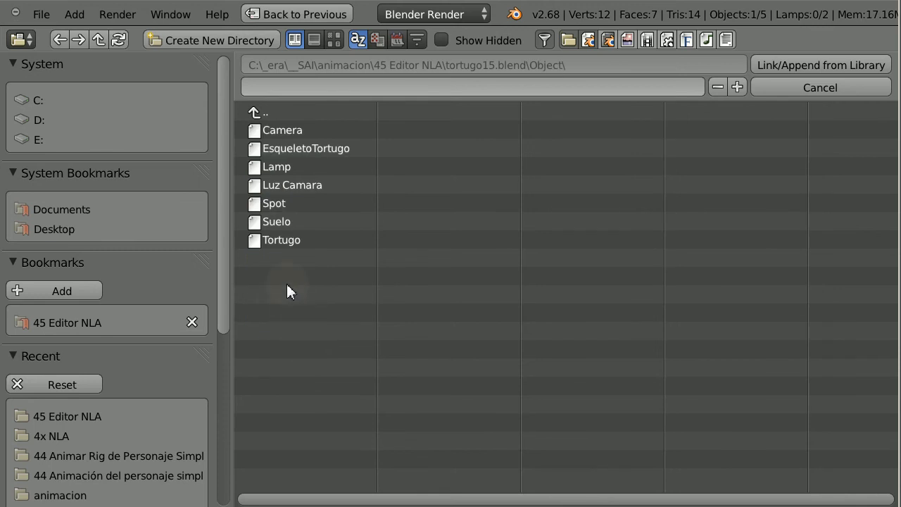
{"action": "left_click", "coordinate": [275, 242]}
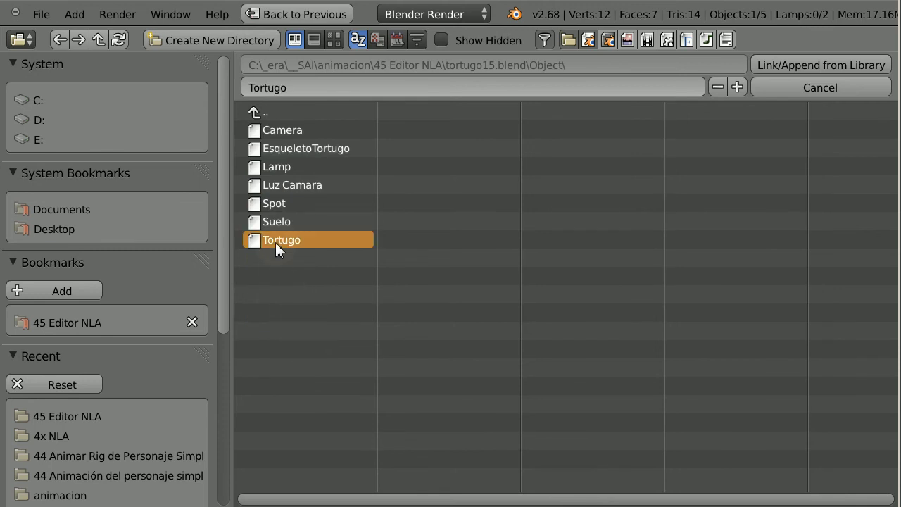
{"action": "left_click", "coordinate": [844, 63]}
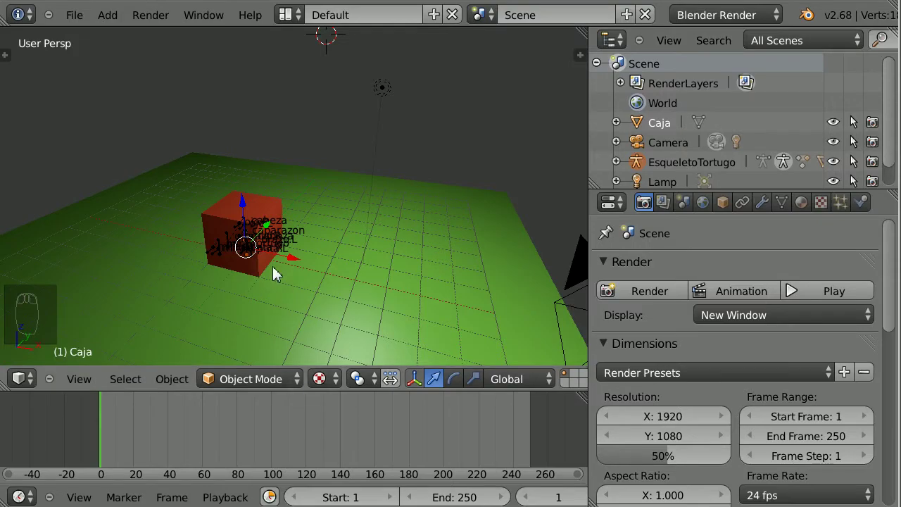
Select the EsqueletoTortugo armature and switch it to Object Mode.
{"action": "left_click", "coordinate": [617, 162]}
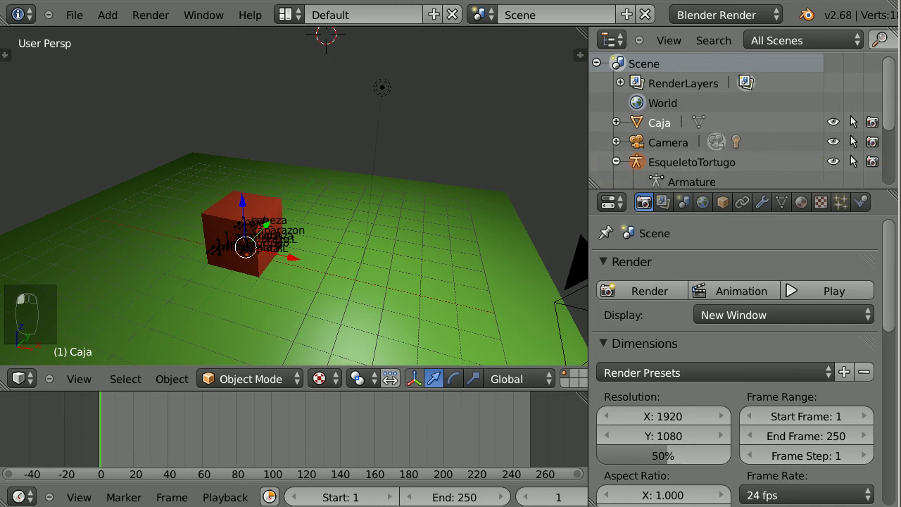
{"action": "scroll", "coordinate": [892, 105], "scroll_direction": "down", "scroll_amount": 3}
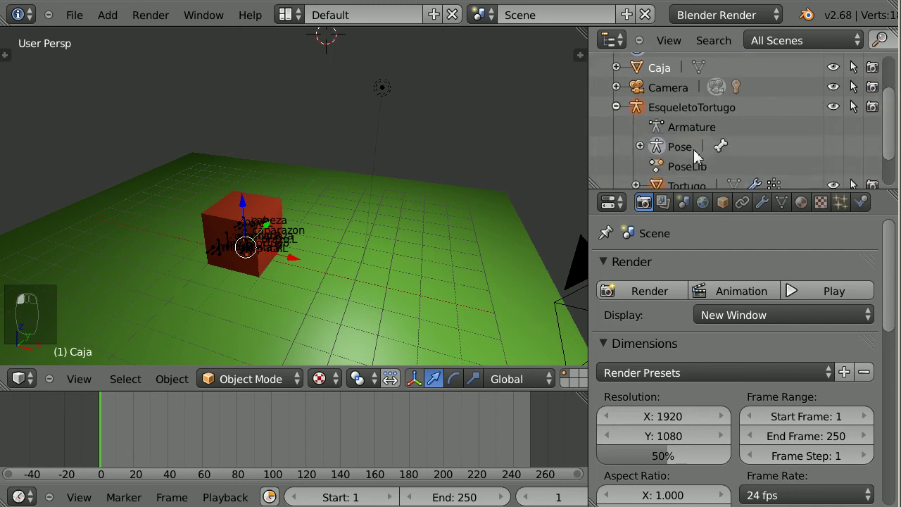
{"action": "left_click", "coordinate": [636, 107]}
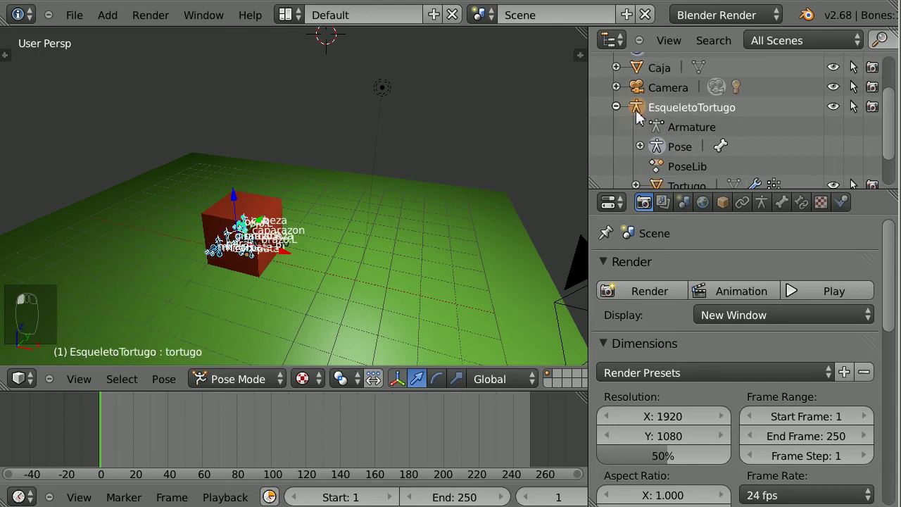
{"action": "left_click", "coordinate": [219, 381]}
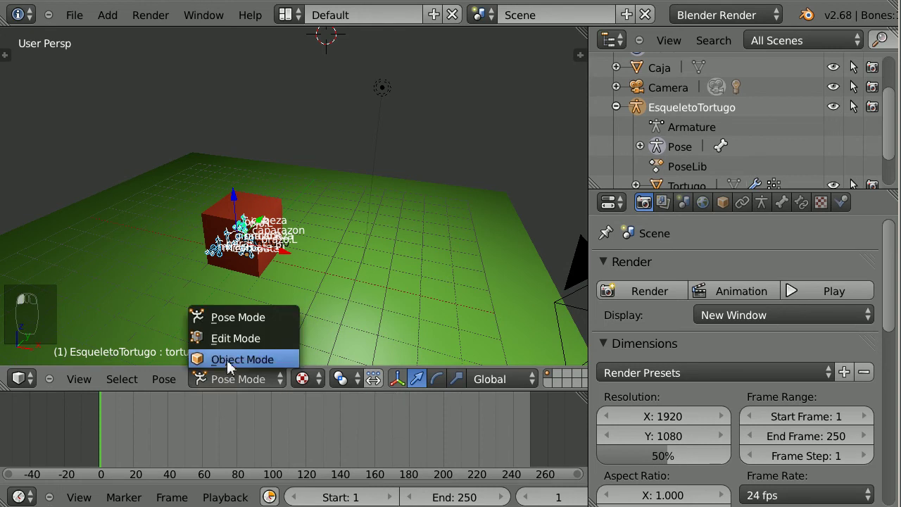
{"action": "left_click", "coordinate": [227, 360]}
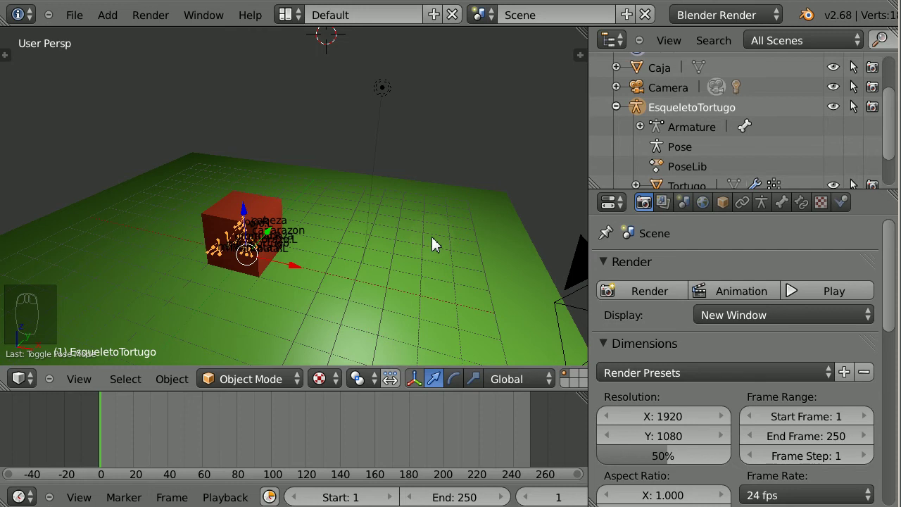
Move the EsqueletoTortugo armature 5 units along the global Y axis.
{"action": "type", "text": "gy"}
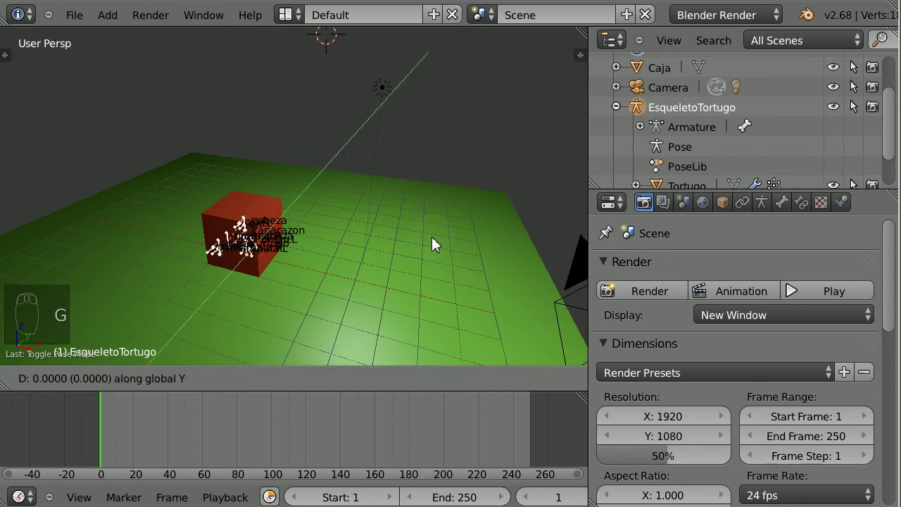
{"action": "type", "text": "5"}
{"action": "key", "text": "Return"}
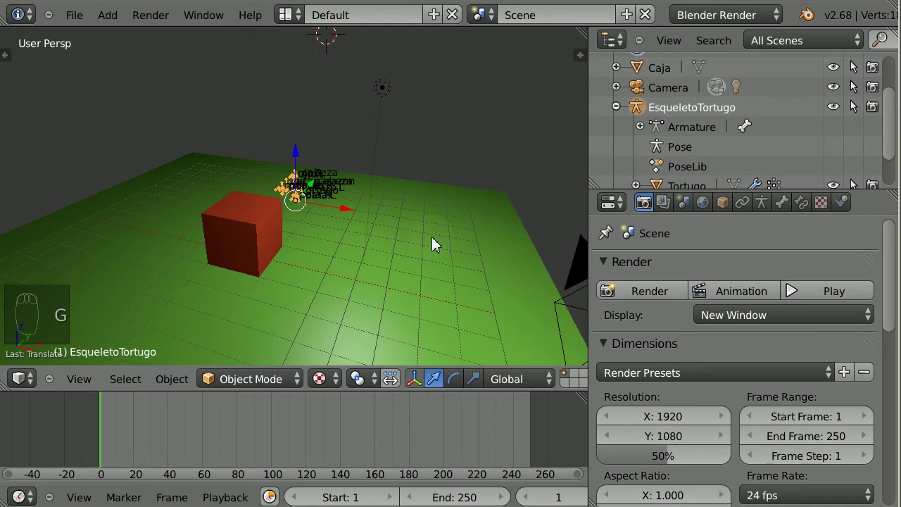
Turn off the display of bone names and axes for the EsqueletoTortugo armature.
{"action": "key", "text": "KP_Decimal"}
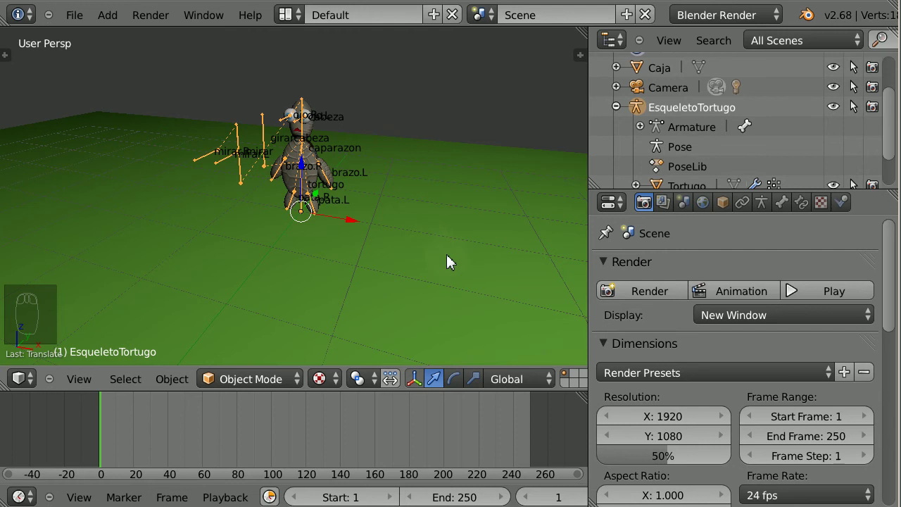
{"action": "left_click", "coordinate": [760, 203]}
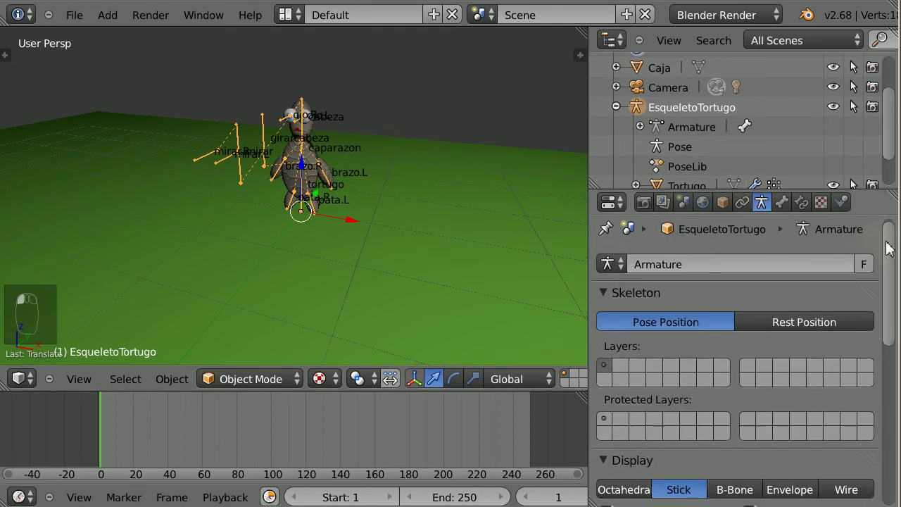
{"action": "left_click_drag", "start_coordinate": [888, 248], "coordinate": [888, 321]}
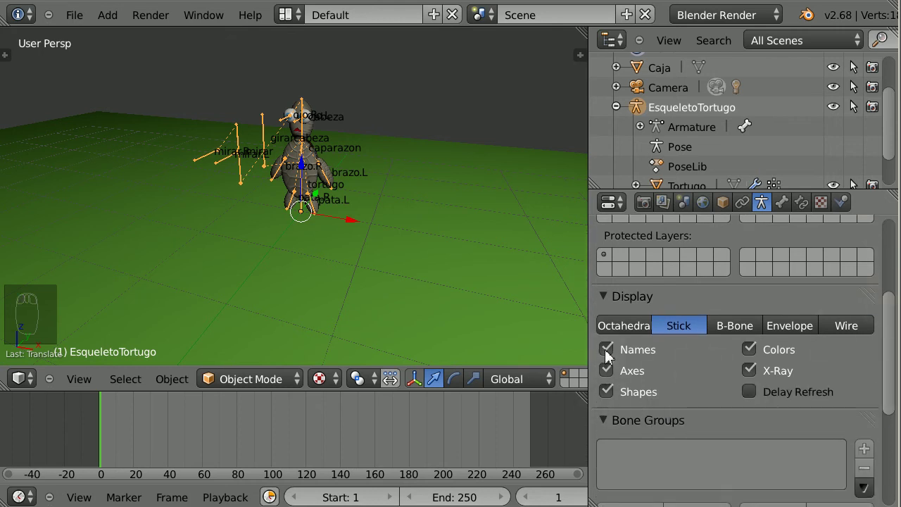
{"action": "left_click", "coordinate": [606, 349]}
{"action": "left_click", "coordinate": [606, 371]}
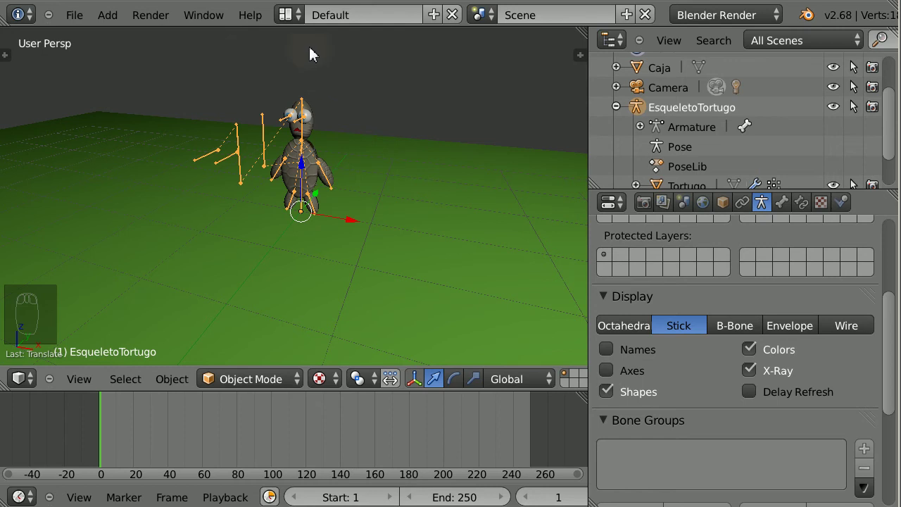
Switch to the Animation screen layout and set the main 3D view's shading to Texture.
{"action": "left_click", "coordinate": [287, 15]}
{"action": "left_click", "coordinate": [316, 85]}
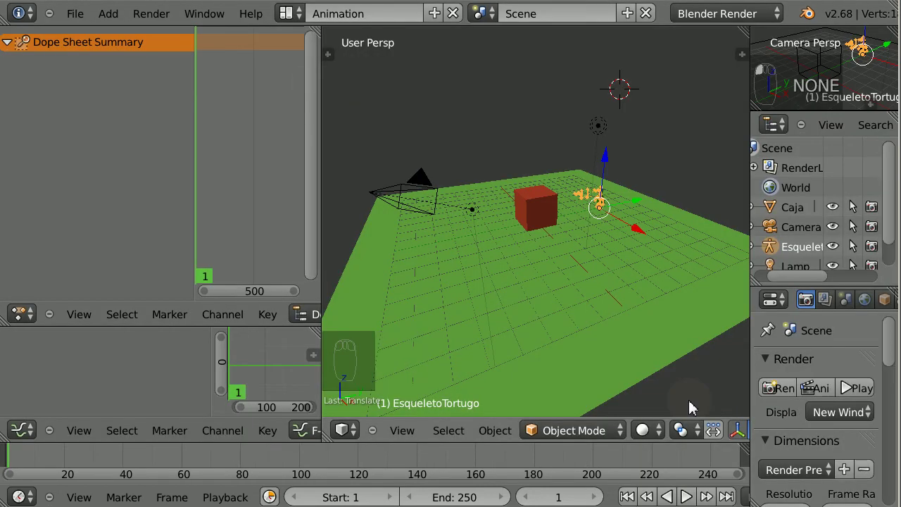
{"action": "left_click", "coordinate": [645, 426]}
{"action": "left_click", "coordinate": [662, 349]}
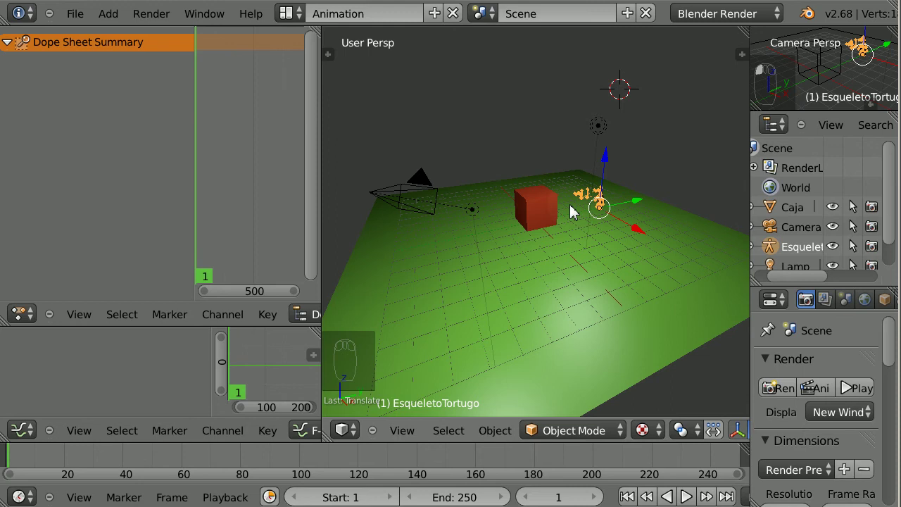
Look through the camera in the main 3D view and enable Lock Camera to View.
{"action": "key", "text": "KP_0"}
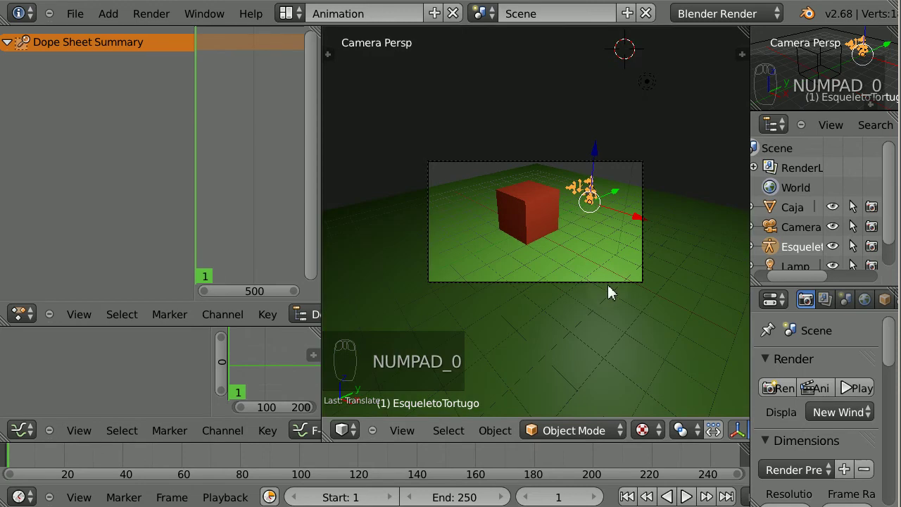
{"action": "scroll", "coordinate": [608, 284], "scroll_direction": "up", "scroll_amount": 2}
{"action": "middle_click_drag", "start_coordinate": [608, 285], "coordinate": [602, 224], "text": "shift"}
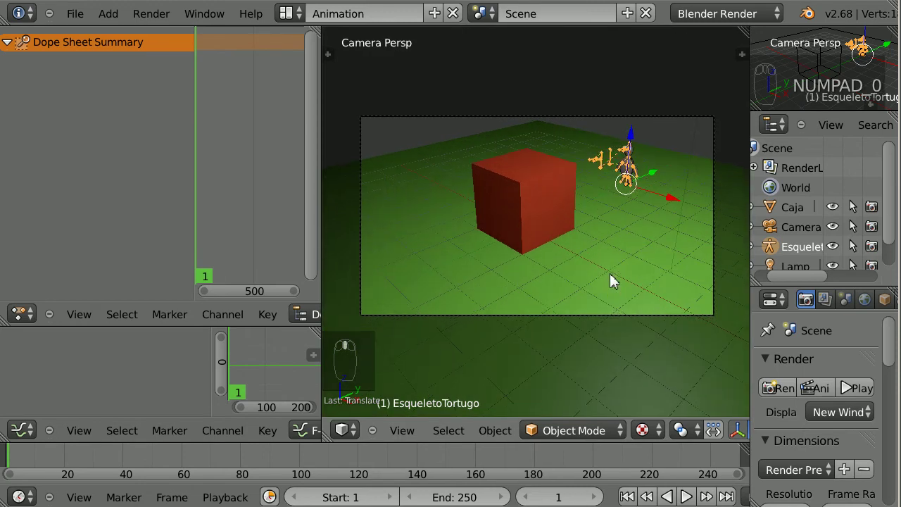
{"action": "scroll", "coordinate": [602, 225], "scroll_direction": "up", "scroll_amount": 1}
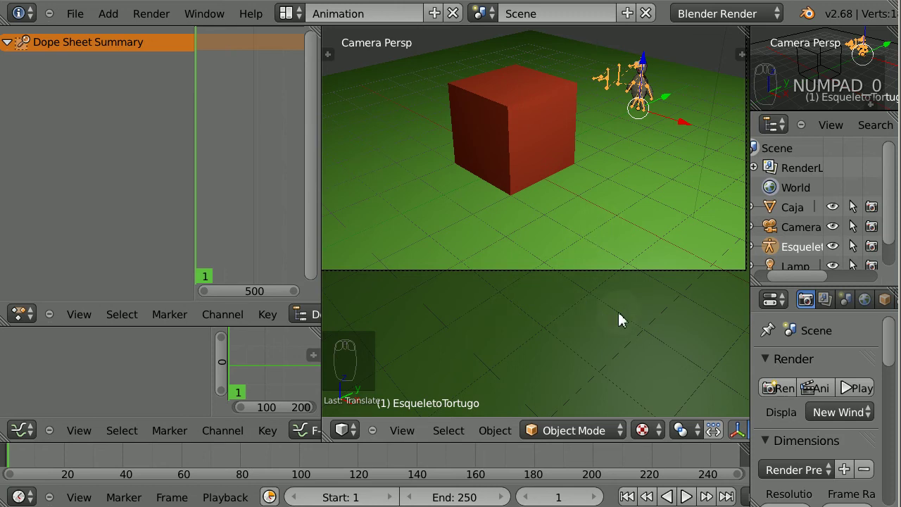
{"action": "key", "text": "n"}
{"action": "left_click_drag", "start_coordinate": [738, 102], "coordinate": [742, 195]}
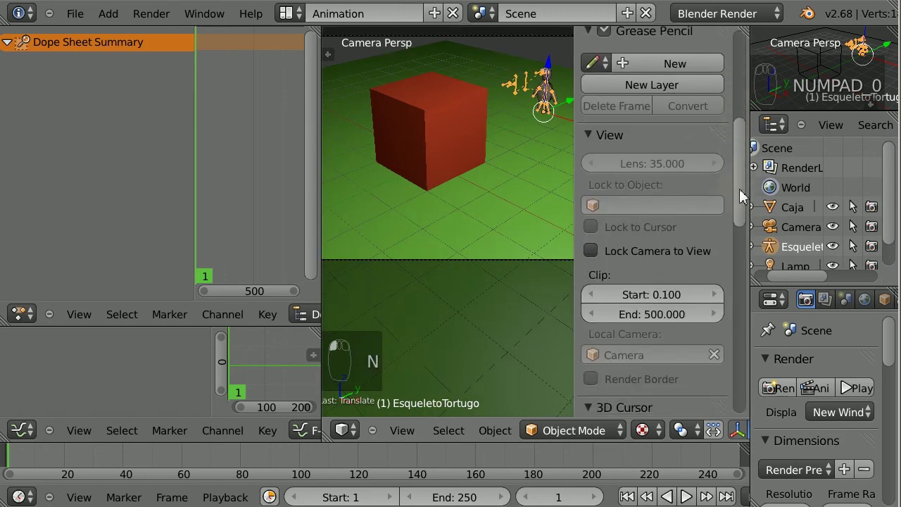
{"action": "left_click", "coordinate": [591, 255]}
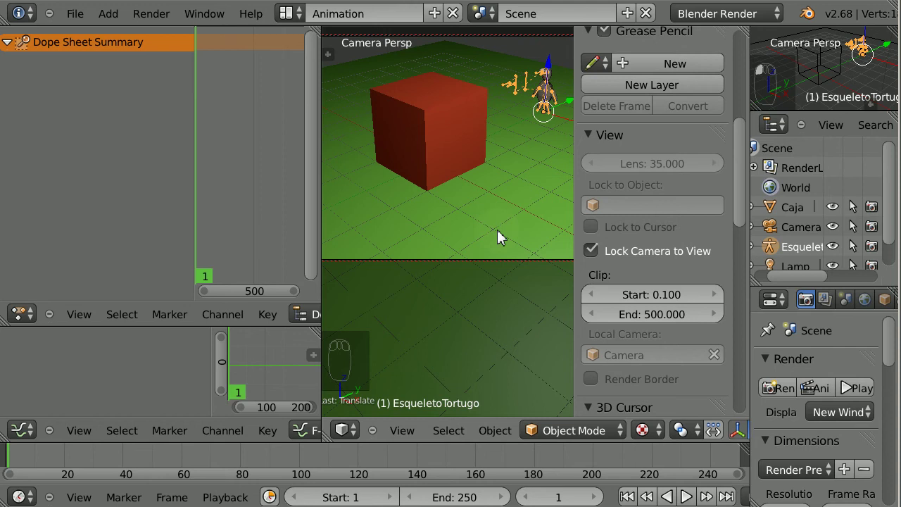
{"action": "key", "text": "n"}
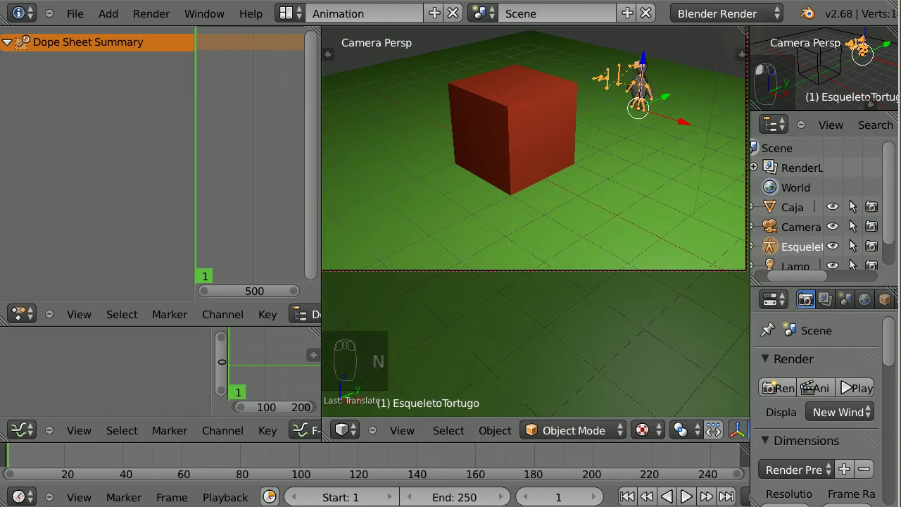
Split off the lower part of the main 3D view and join it into the F-Curve editor area to widen that editor.
{"action": "left_click_drag", "start_coordinate": [743, 37], "coordinate": [687, 331]}
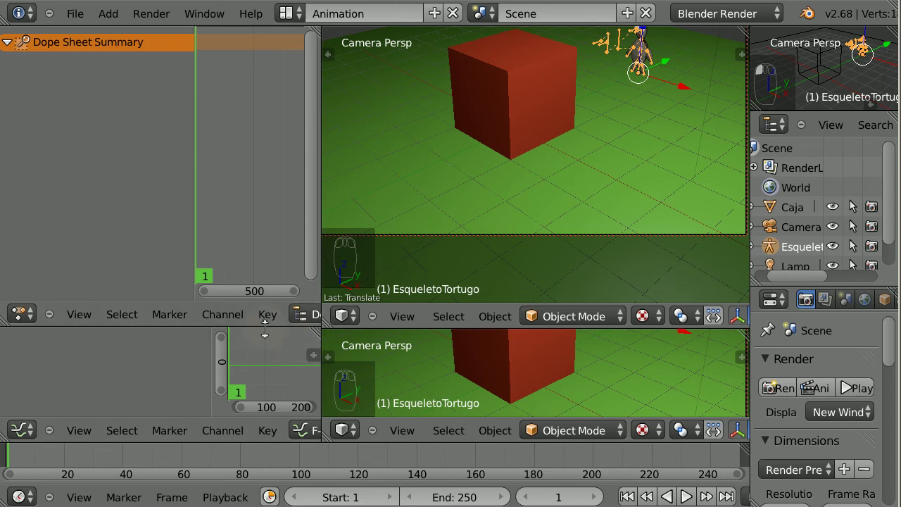
{"action": "left_click_drag", "start_coordinate": [264, 328], "coordinate": [265, 330]}
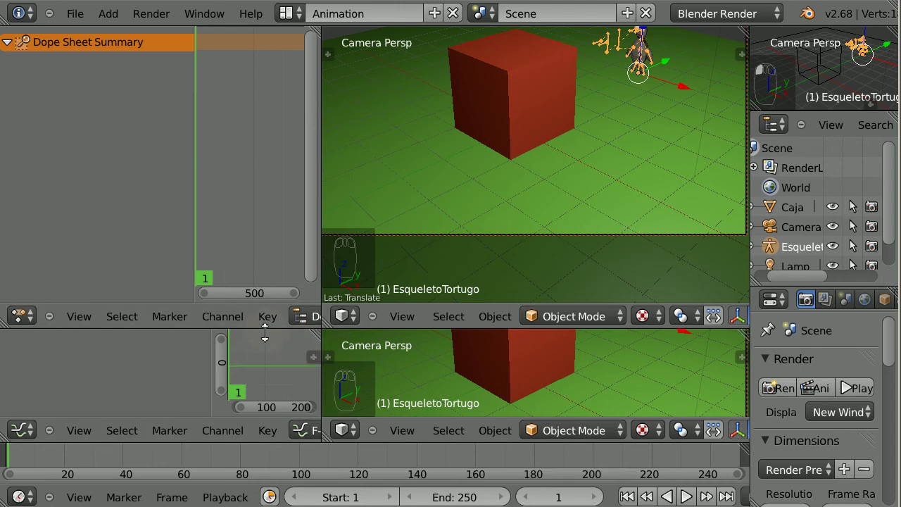
{"action": "right_click", "coordinate": [323, 382]}
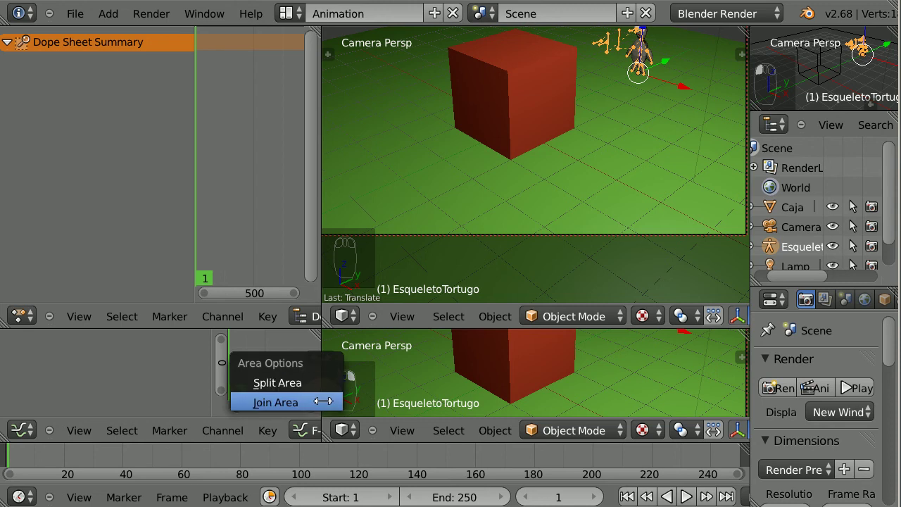
{"action": "left_click", "coordinate": [323, 401]}
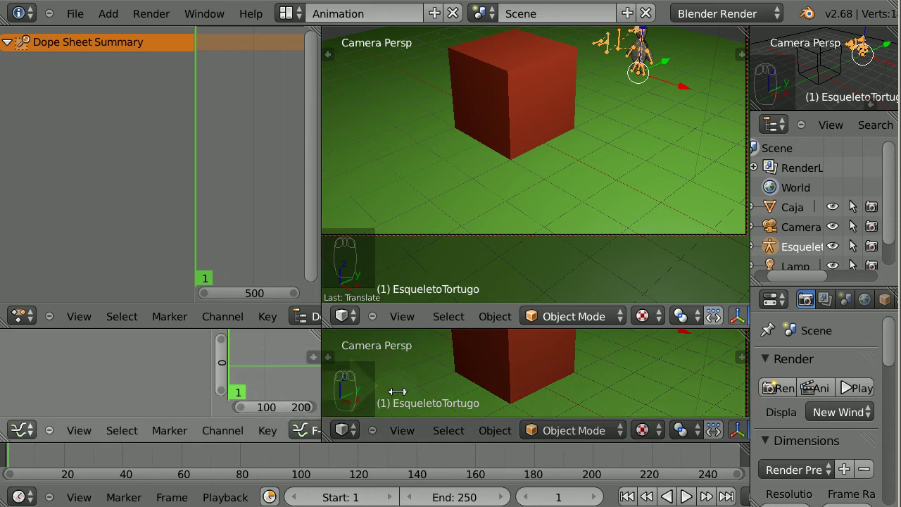
{"action": "left_click", "coordinate": [398, 391]}
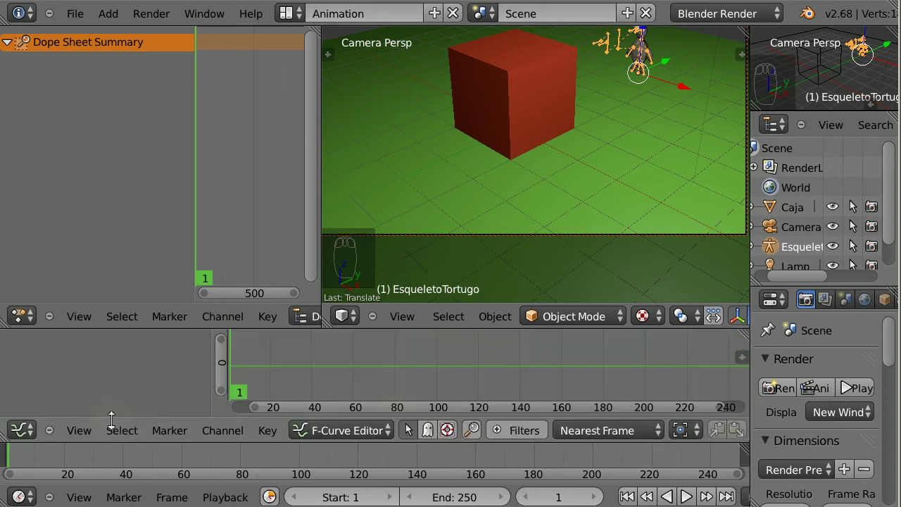
Change the F-Curve editor area to the NLA Editor, enlarge it upward, and widen the Dope Sheet area above it.
{"action": "left_click", "coordinate": [23, 430]}
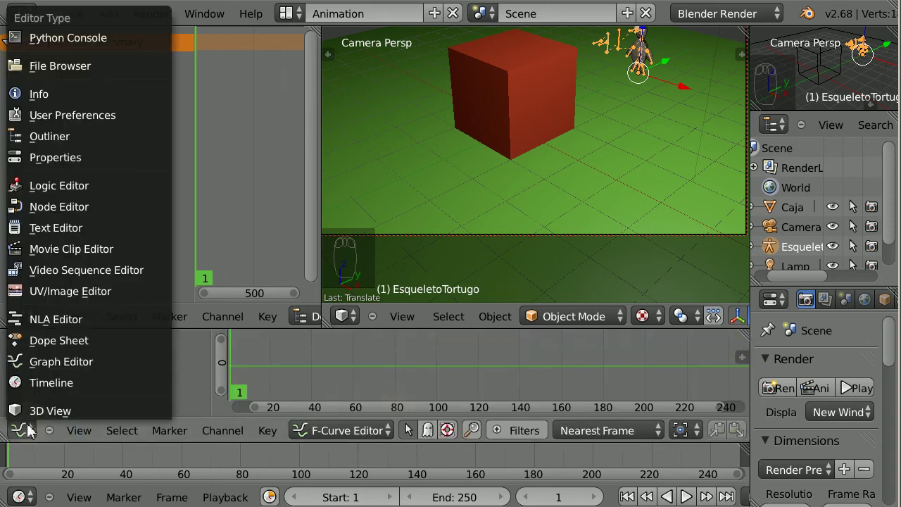
{"action": "left_click", "coordinate": [48, 320]}
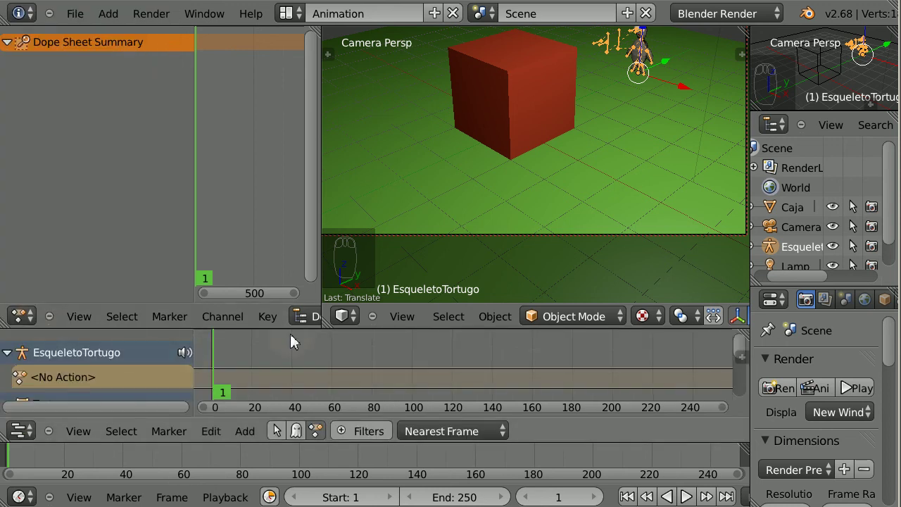
{"action": "left_click_drag", "start_coordinate": [290, 330], "coordinate": [286, 220]}
{"action": "left_click_drag", "start_coordinate": [287, 220], "coordinate": [285, 224]}
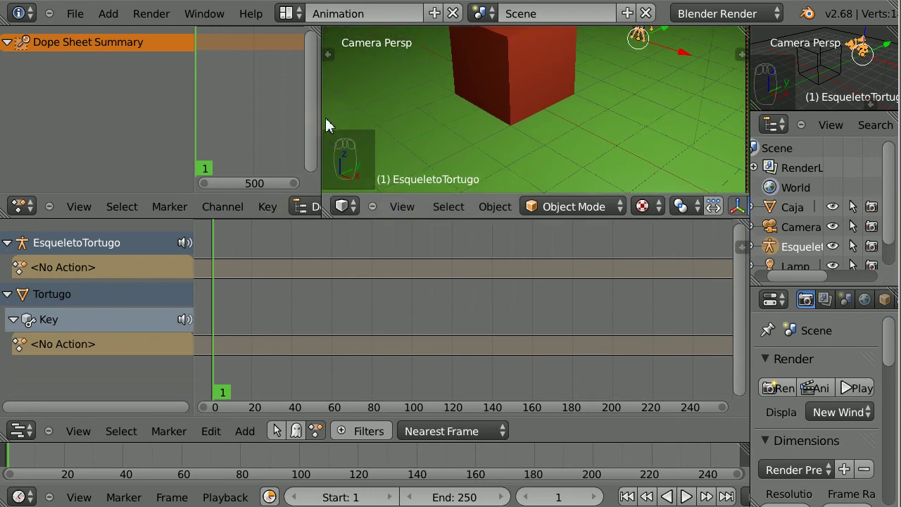
{"action": "left_click_drag", "start_coordinate": [322, 115], "coordinate": [484, 129]}
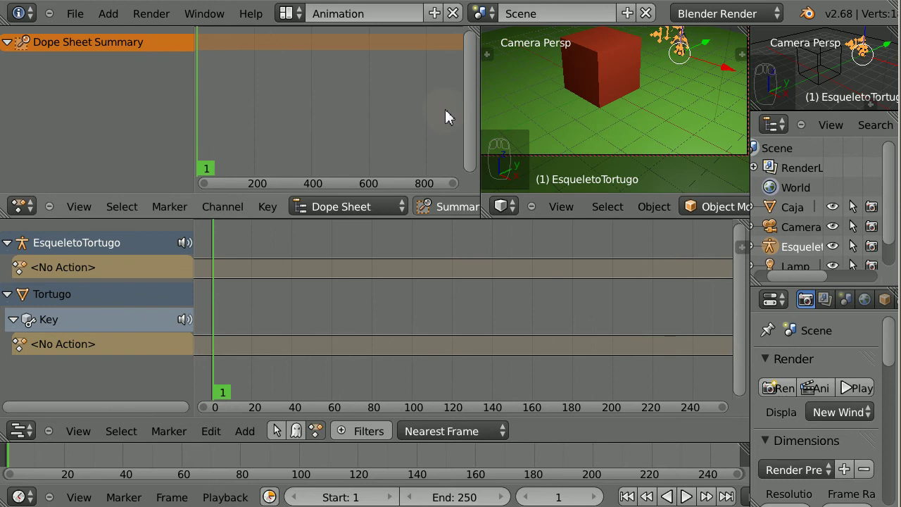
Switch the Dope Sheet to Action Editor mode and check which existing actions can be assigned.
{"action": "left_click", "coordinate": [326, 207]}
{"action": "left_click", "coordinate": [333, 166]}
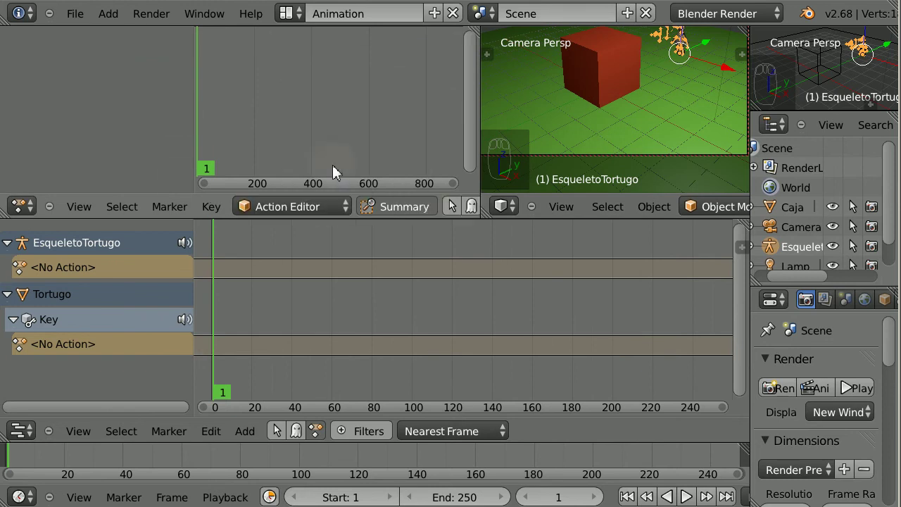
{"action": "scroll", "coordinate": [334, 209], "scroll_direction": "down", "scroll_amount": 2}
{"action": "scroll", "coordinate": [332, 209], "scroll_direction": "down", "scroll_amount": 8}
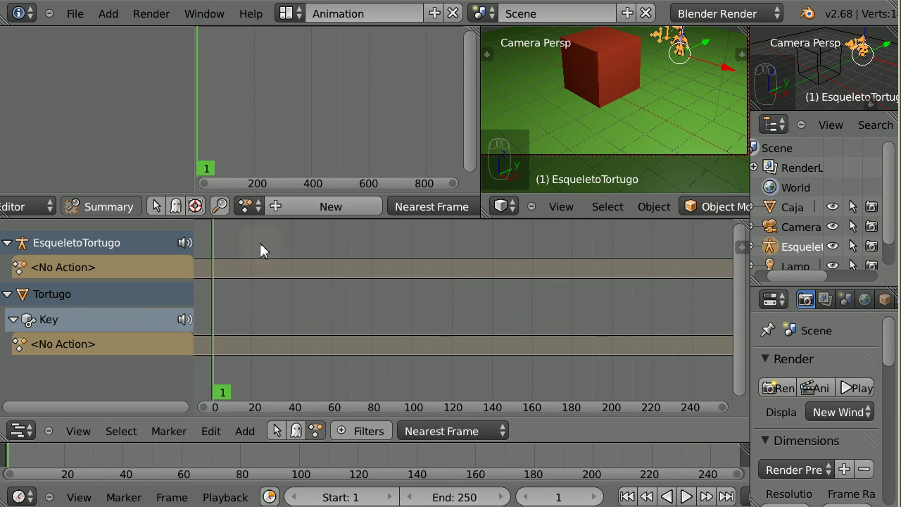
{"action": "left_click", "coordinate": [244, 206]}
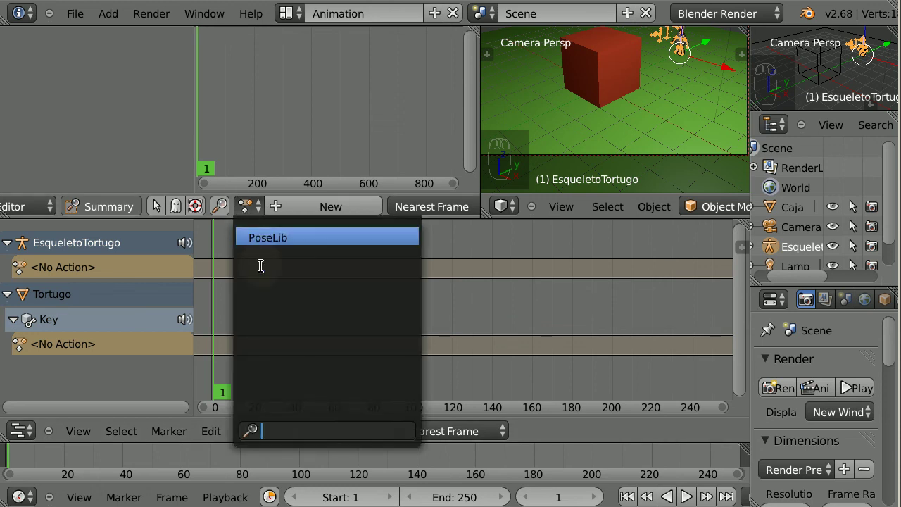
{"action": "left_click", "coordinate": [40, 89]}
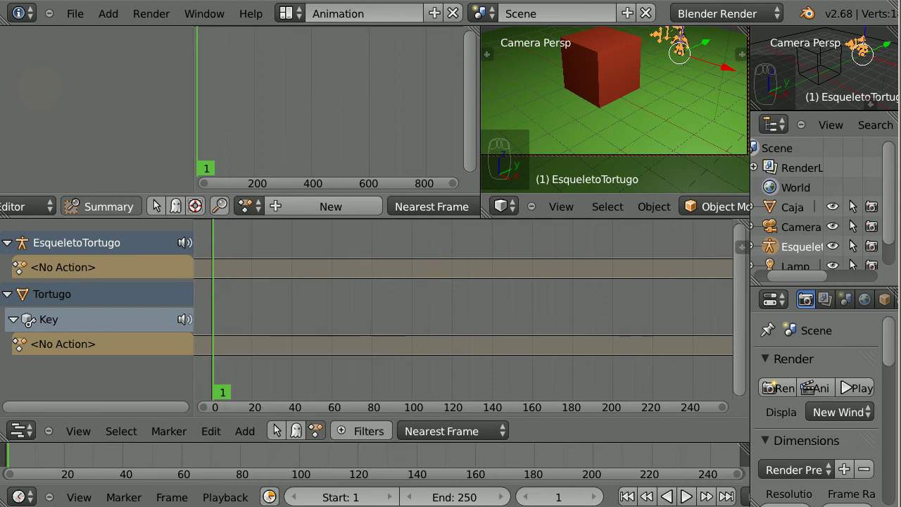
Append the Inactivo and Andar actions from tortugo15.blend into the scene.
{"action": "left_click", "coordinate": [73, 13]}
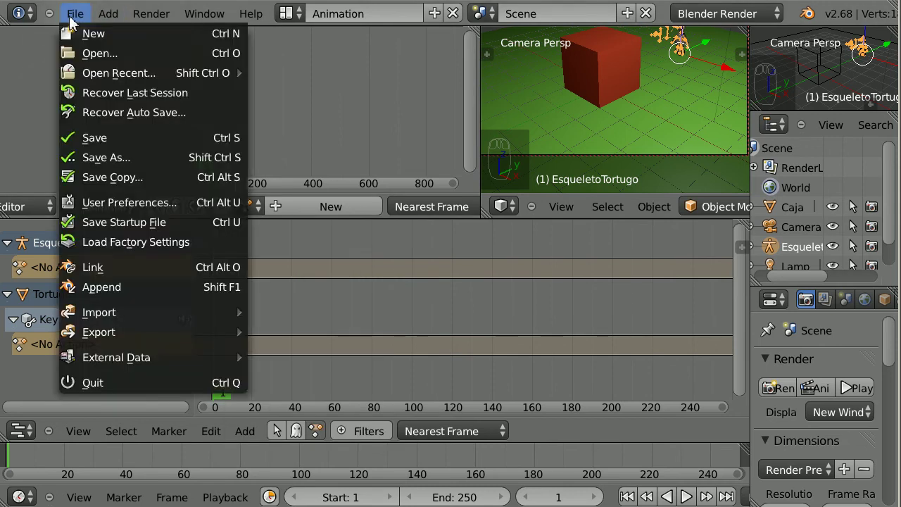
{"action": "left_click", "coordinate": [93, 287]}
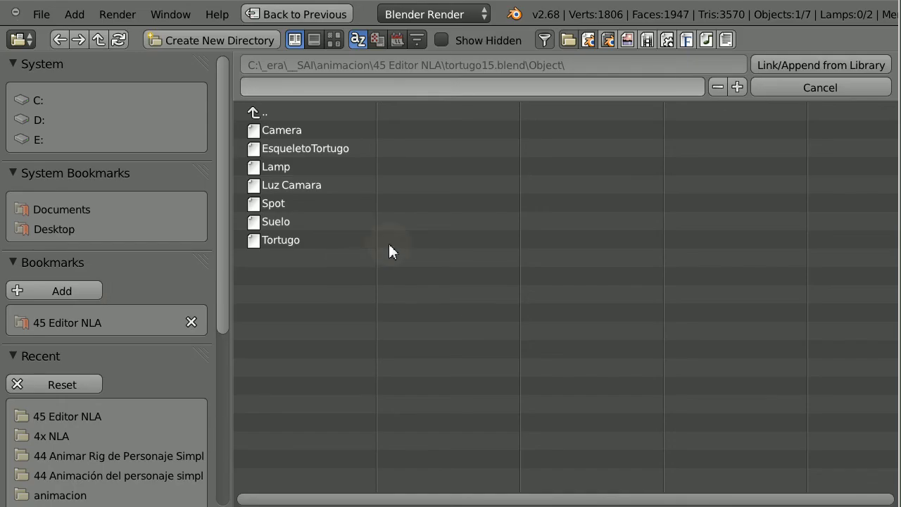
{"action": "left_click", "coordinate": [270, 113]}
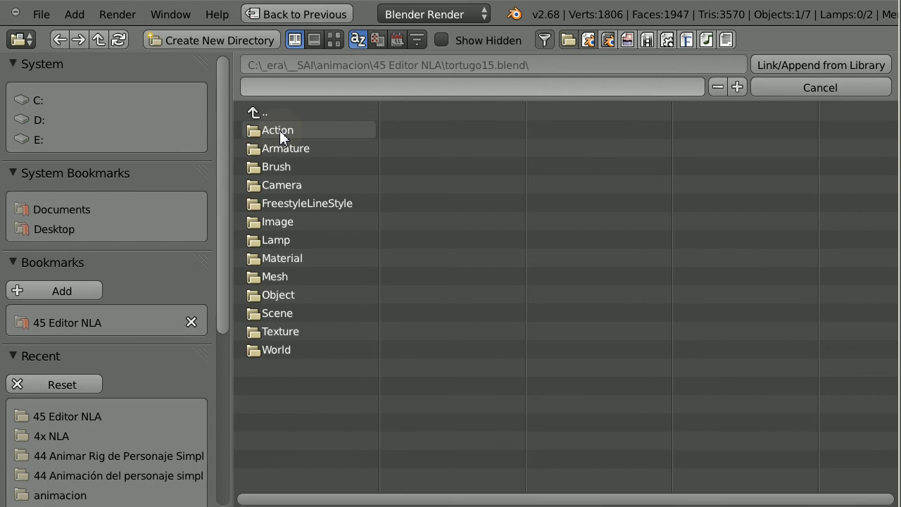
{"action": "left_click", "coordinate": [279, 131]}
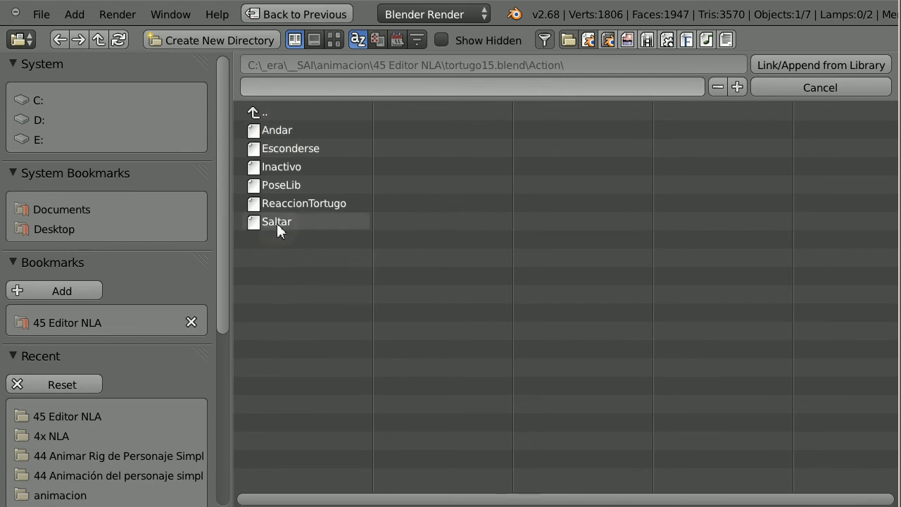
{"action": "left_click", "coordinate": [279, 167]}
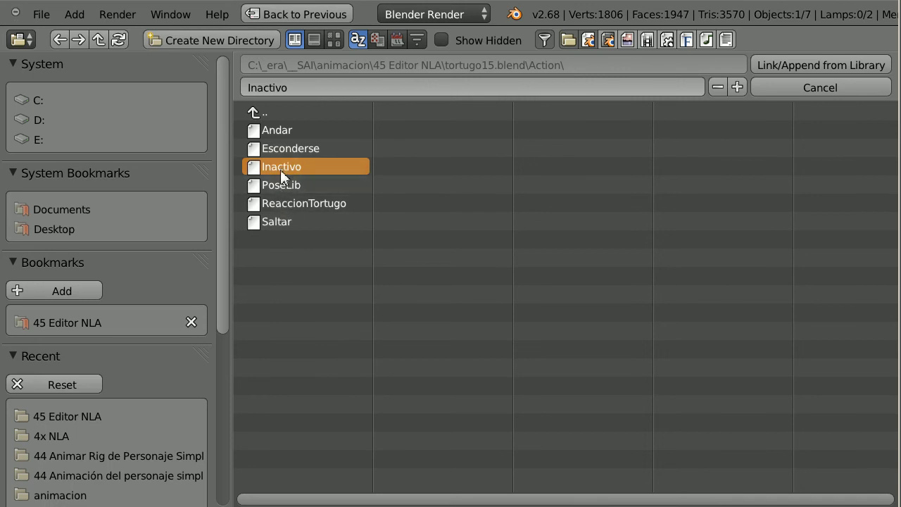
{"action": "left_click", "coordinate": [278, 130], "text": "shift"}
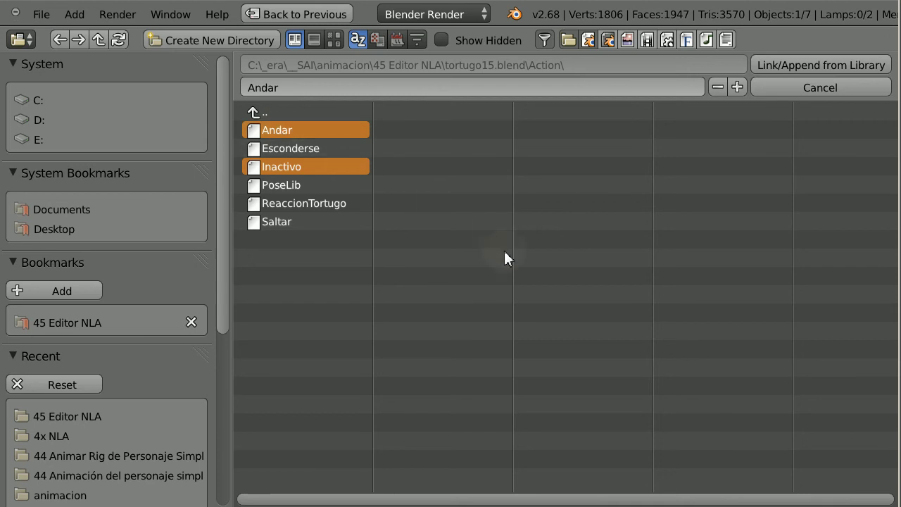
{"action": "left_click", "coordinate": [826, 64]}
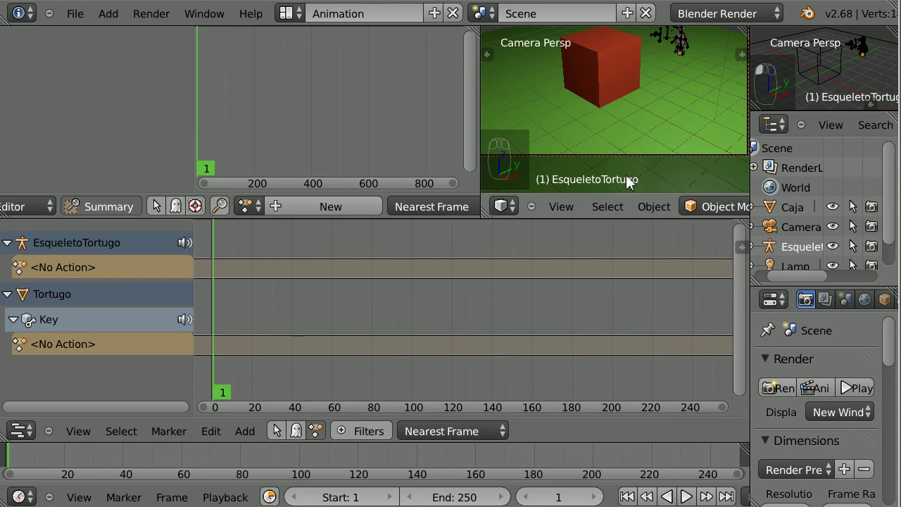
Assign the Inactivo action to the EsqueletoTortugo armature and inspect its channel in the NLA Editor.
{"action": "left_click", "coordinate": [245, 206]}
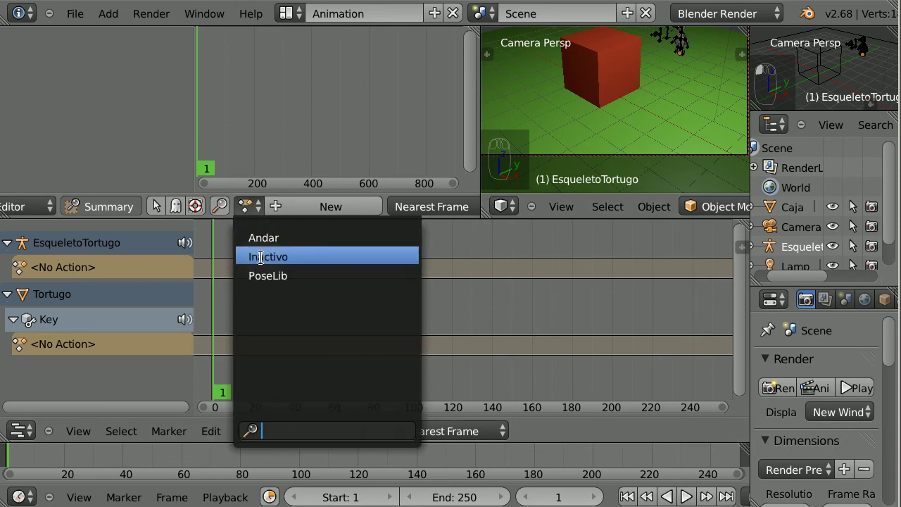
{"action": "left_click", "coordinate": [262, 256]}
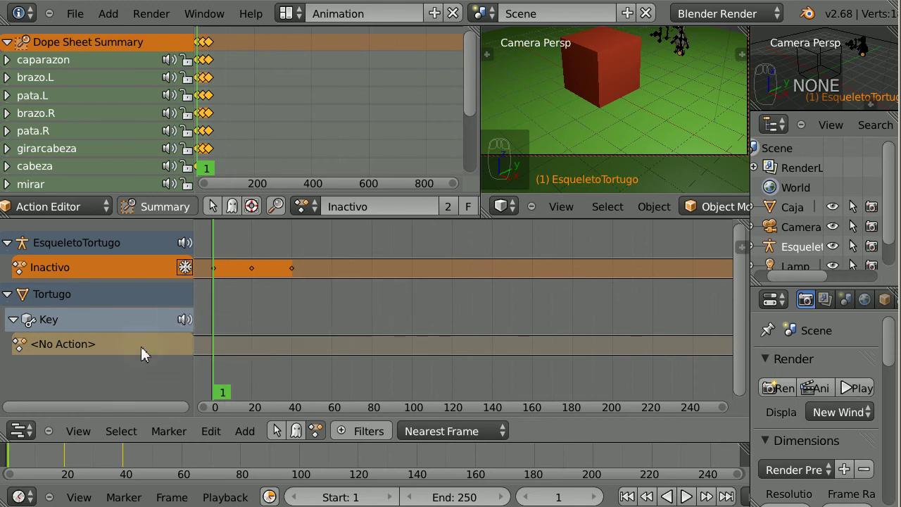
{"action": "left_click", "coordinate": [7, 243]}
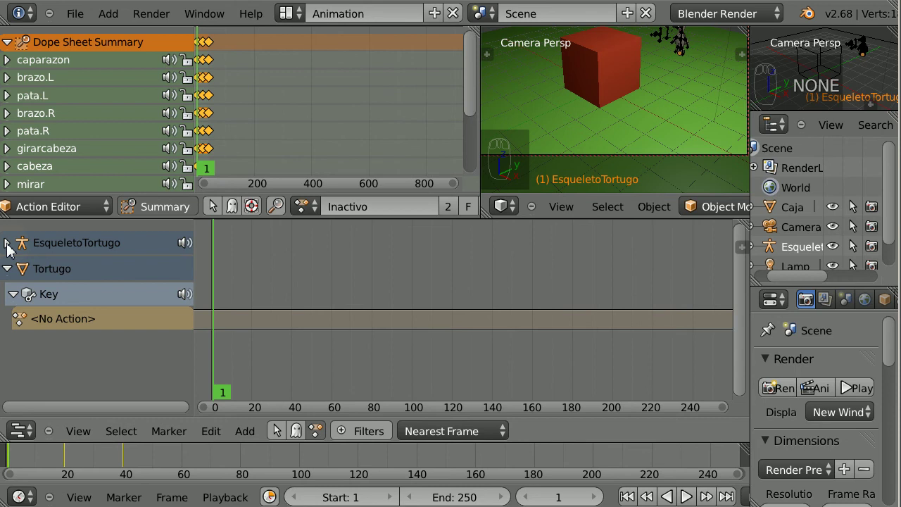
{"action": "left_click", "coordinate": [7, 243]}
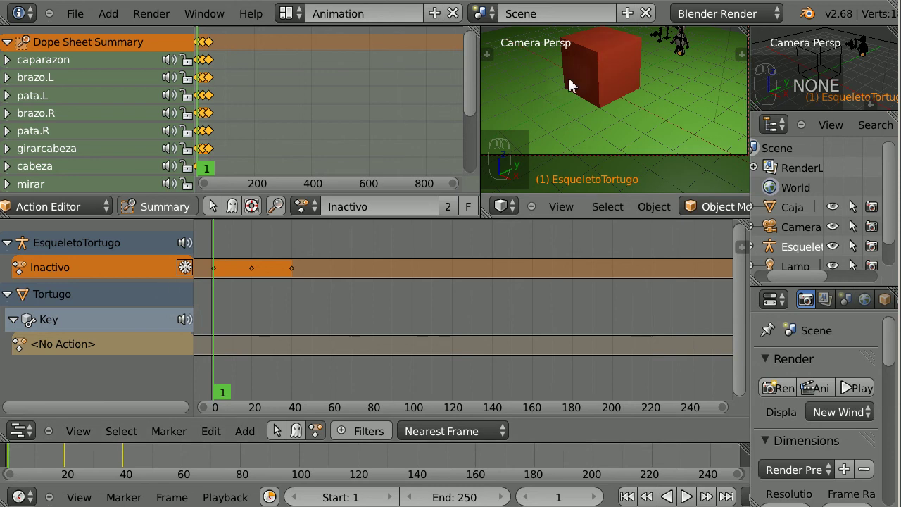
Push the Inactivo action down into a strip on a new NLA track, then toggle the track's solo state on and off.
{"action": "left_click", "coordinate": [184, 268]}
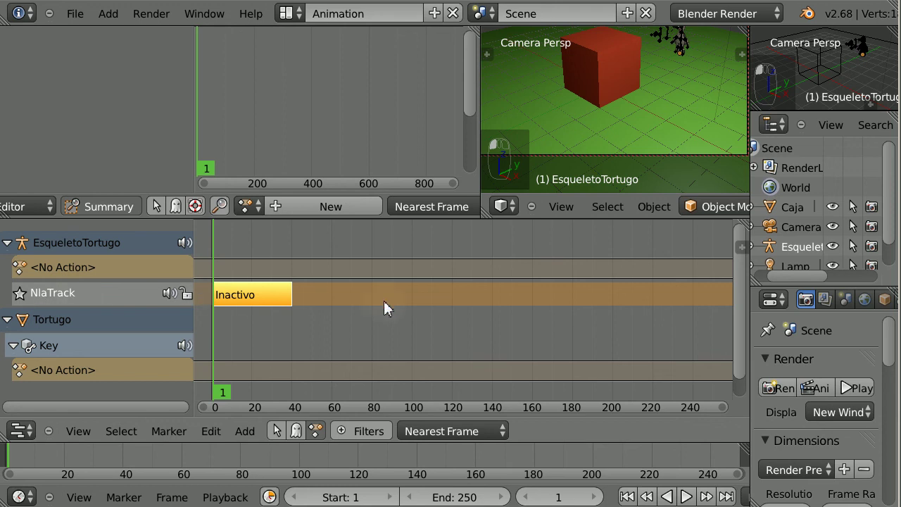
{"action": "left_click", "coordinate": [23, 294]}
{"action": "left_click", "coordinate": [23, 294]}
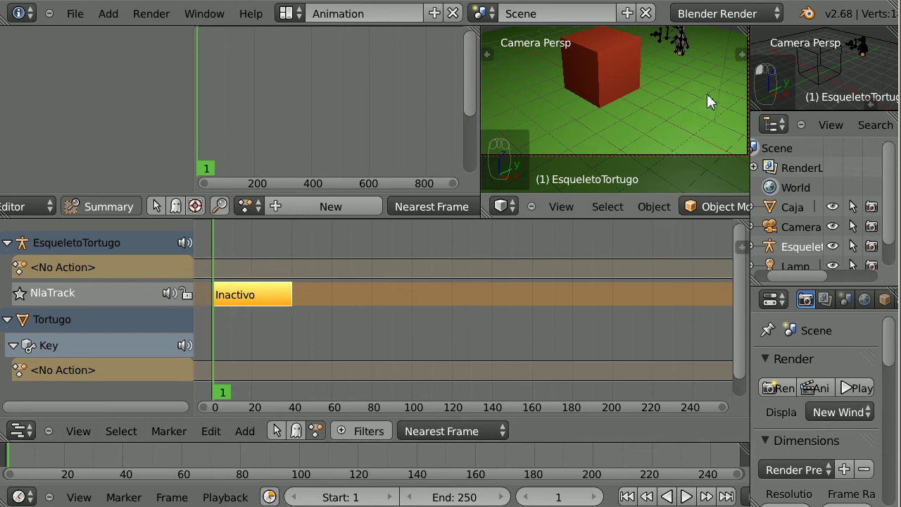
Reframe the locked camera closely on the Tortugo character and preview the Inactivo strip at frame 14.
{"action": "middle_click_drag", "start_coordinate": [718, 63], "coordinate": [645, 117], "text": "shift"}
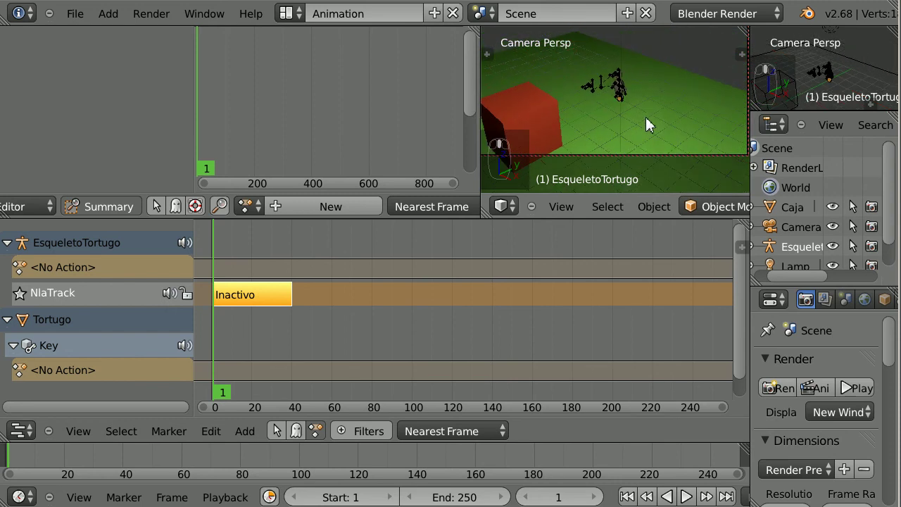
{"action": "scroll", "coordinate": [646, 117], "scroll_direction": "up", "scroll_amount": 4}
{"action": "scroll", "coordinate": [646, 117], "scroll_direction": "up", "scroll_amount": 4}
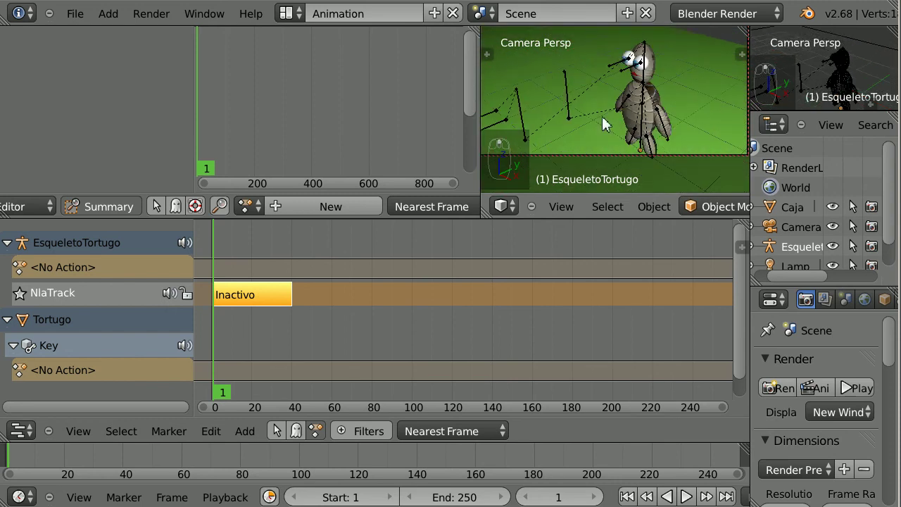
{"action": "middle_click_drag", "start_coordinate": [624, 122], "coordinate": [629, 101]}
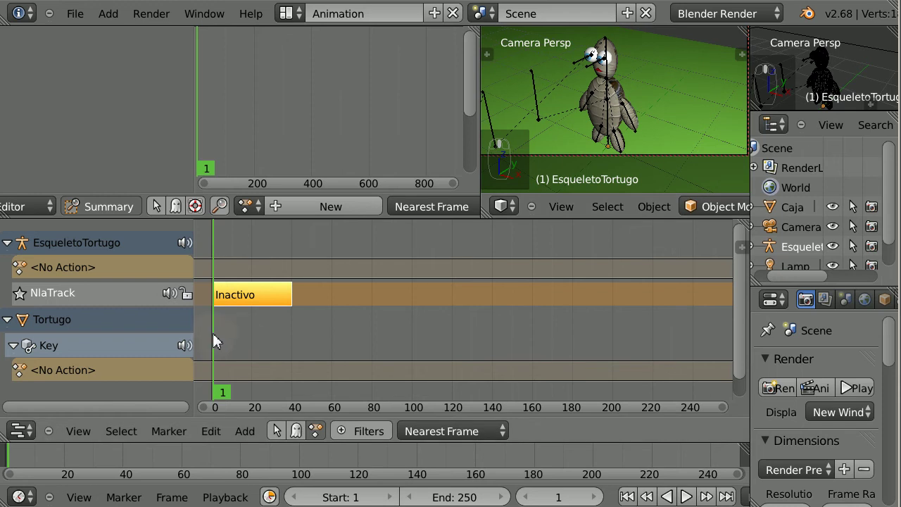
{"action": "left_click_drag", "start_coordinate": [214, 336], "coordinate": [243, 337]}
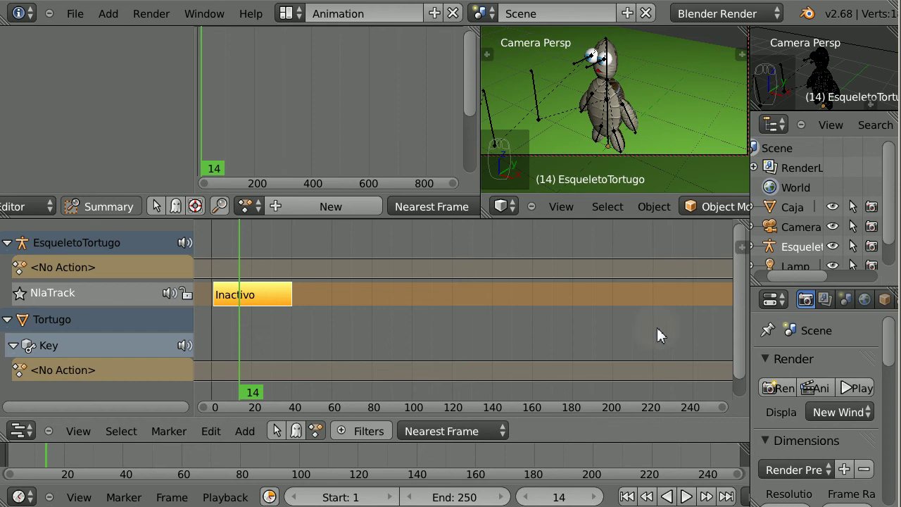
Show the NLA Editor's properties, collapse the Active Strip section, and set the Inactivo action clip's Repeat to 2.
{"action": "key", "text": "n"}
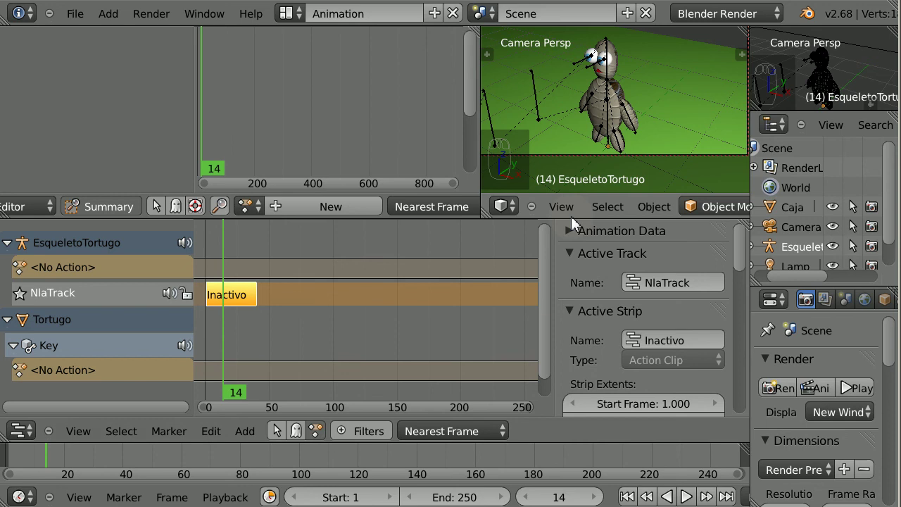
{"action": "left_click", "coordinate": [572, 233]}
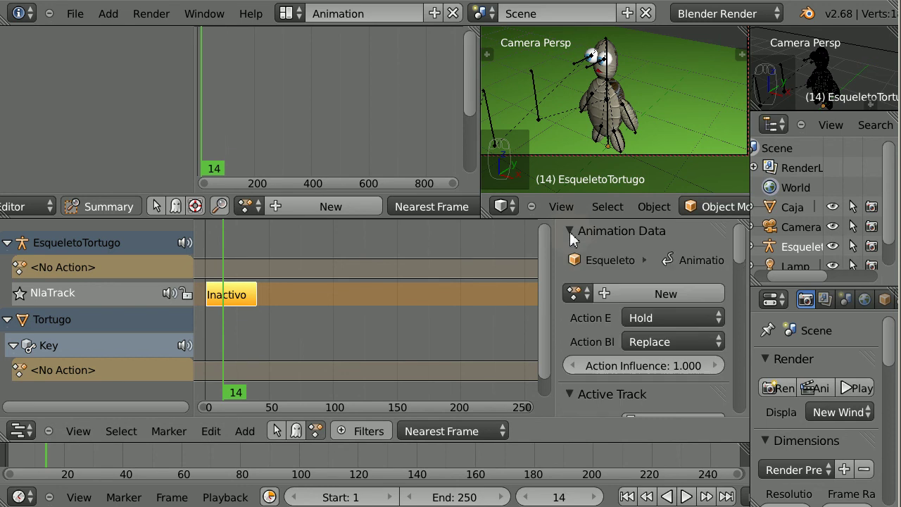
{"action": "left_click", "coordinate": [572, 234]}
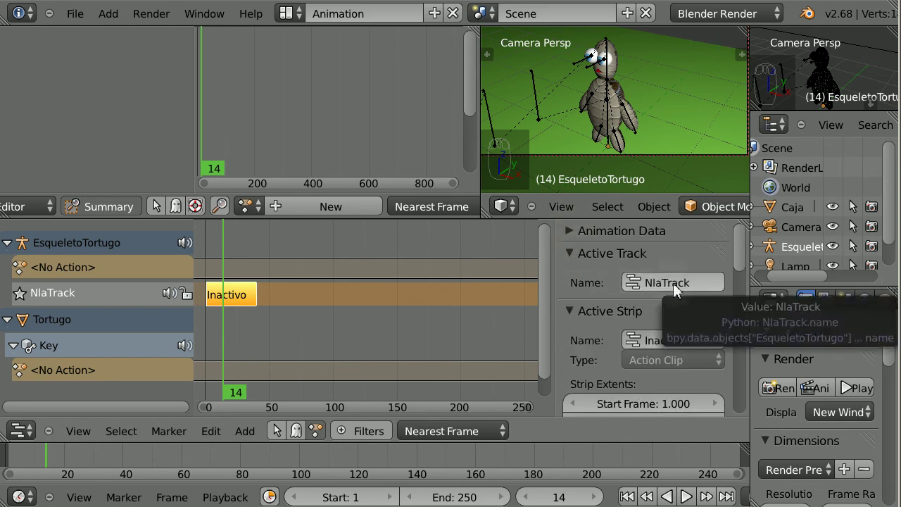
{"action": "left_click_drag", "start_coordinate": [740, 251], "coordinate": [741, 265]}
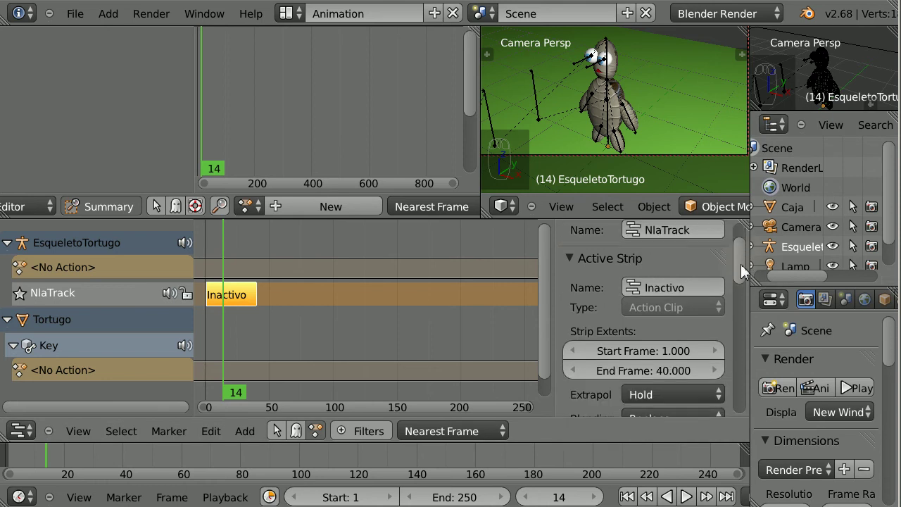
{"action": "left_click", "coordinate": [568, 258]}
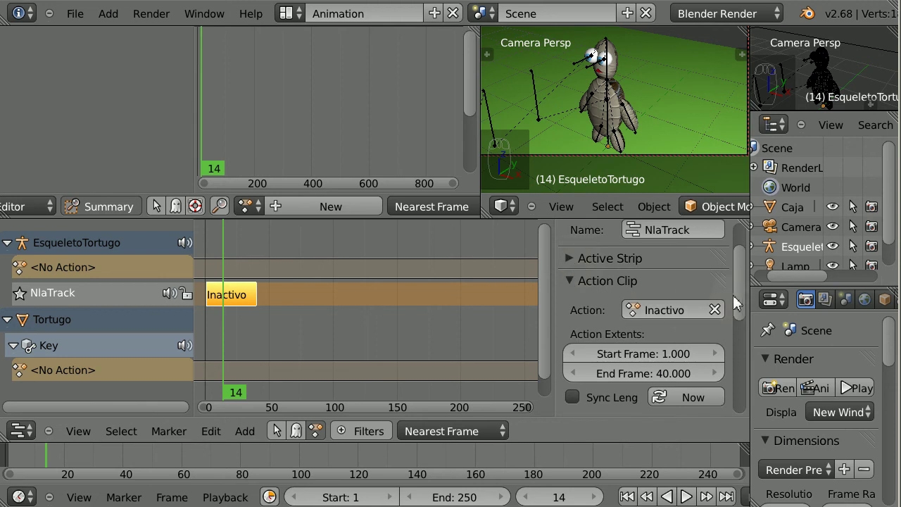
{"action": "left_click_drag", "start_coordinate": [739, 296], "coordinate": [736, 318]}
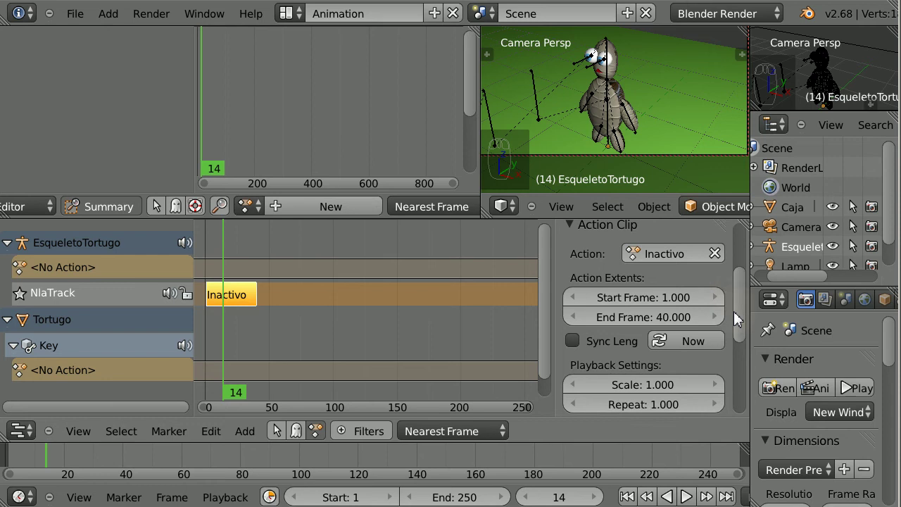
{"action": "left_click", "coordinate": [633, 406]}
{"action": "type", "text": "2"}
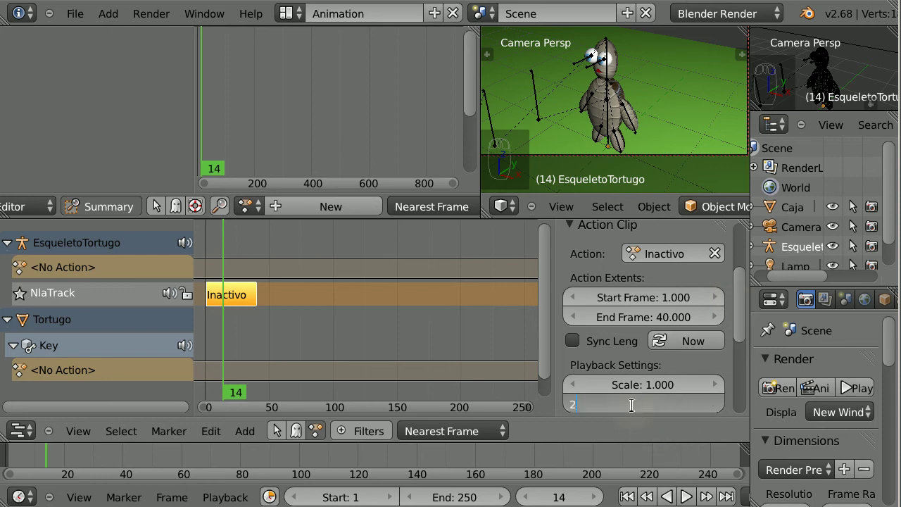
{"action": "key", "text": "Return"}
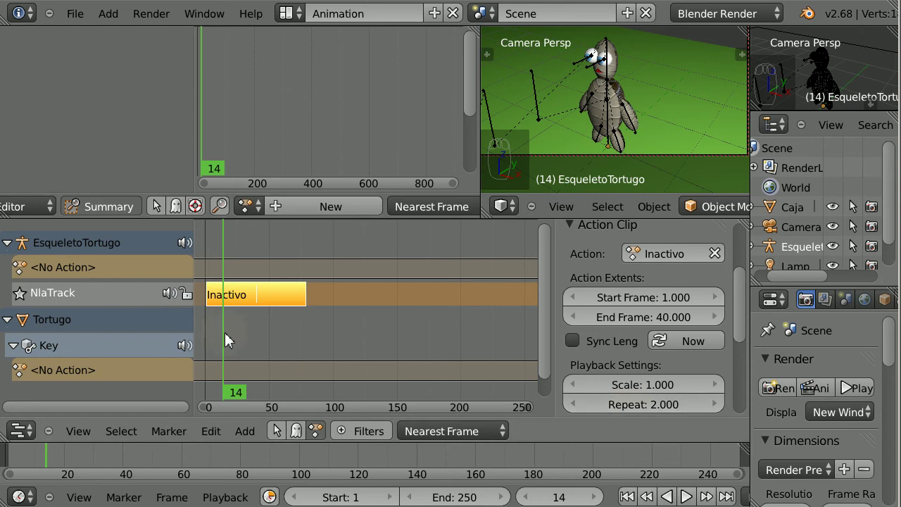
Preview the repeated Inactivo strip at frame 32 and expand its Active Strip settings to examine the strip extents.
{"action": "left_click_drag", "start_coordinate": [226, 341], "coordinate": [248, 346]}
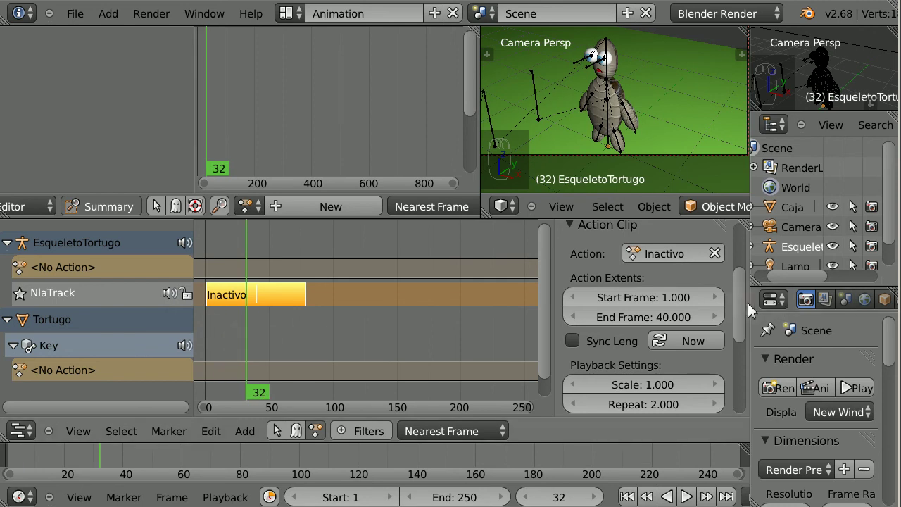
{"action": "scroll", "coordinate": [741, 308], "scroll_direction": "up", "scroll_amount": 1}
{"action": "scroll", "coordinate": [741, 308], "scroll_direction": "up", "scroll_amount": 3}
{"action": "left_click", "coordinate": [569, 279]}
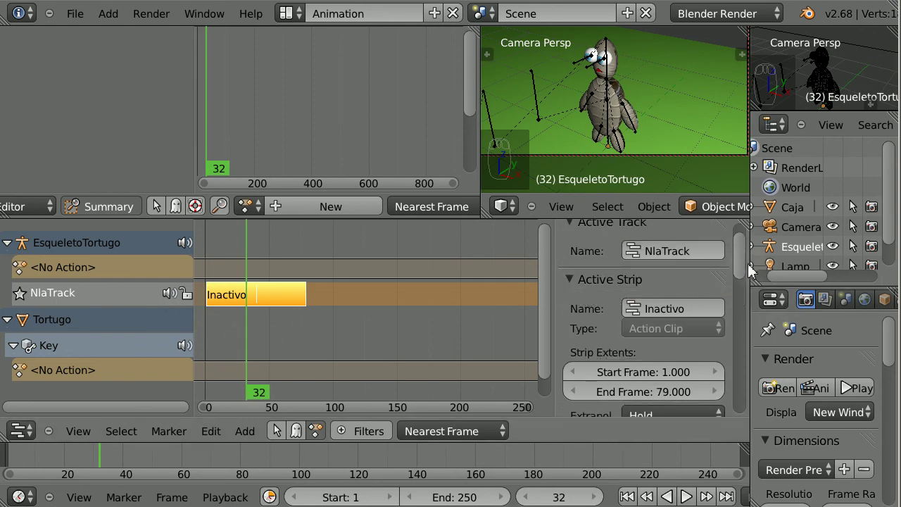
Add the Andar action as a strip at frame 79 on NlaTrack, directly after the Inactivo strip.
{"action": "left_click_drag", "start_coordinate": [744, 249], "coordinate": [741, 259]}
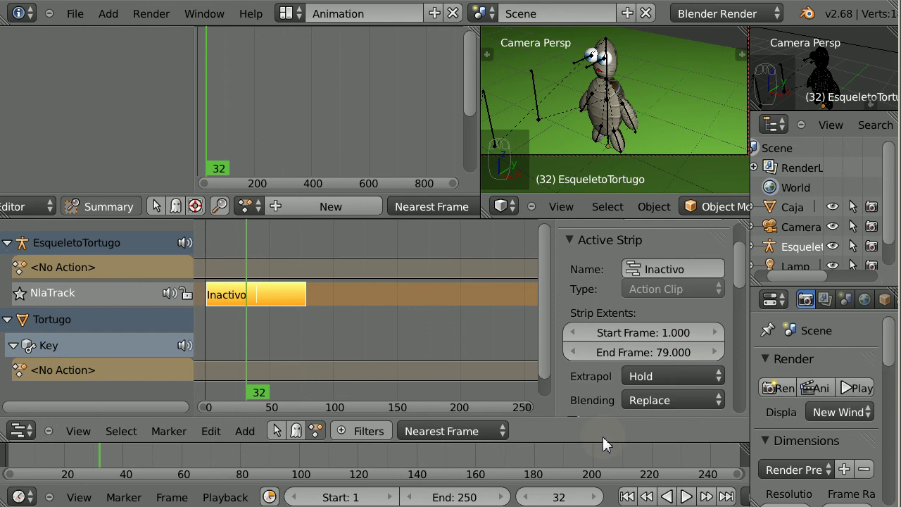
{"action": "left_click_drag", "start_coordinate": [251, 360], "coordinate": [307, 373]}
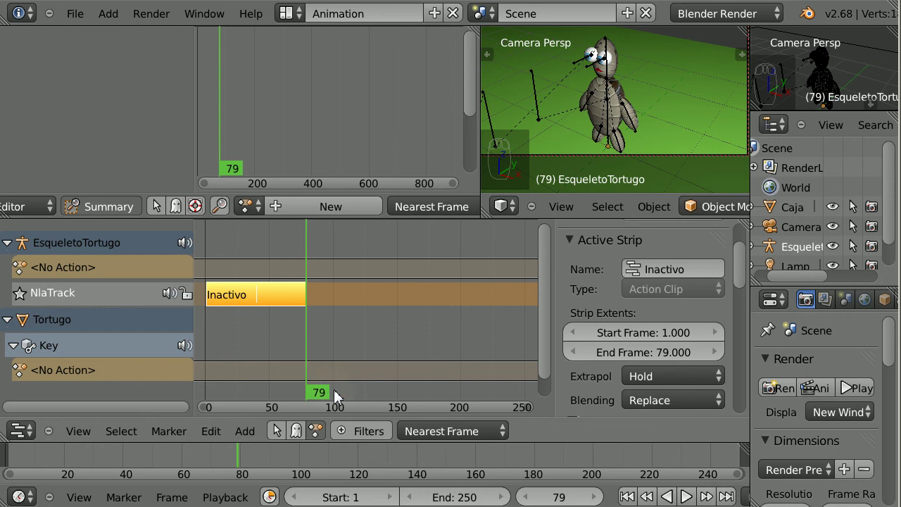
{"action": "left_click", "coordinate": [245, 431]}
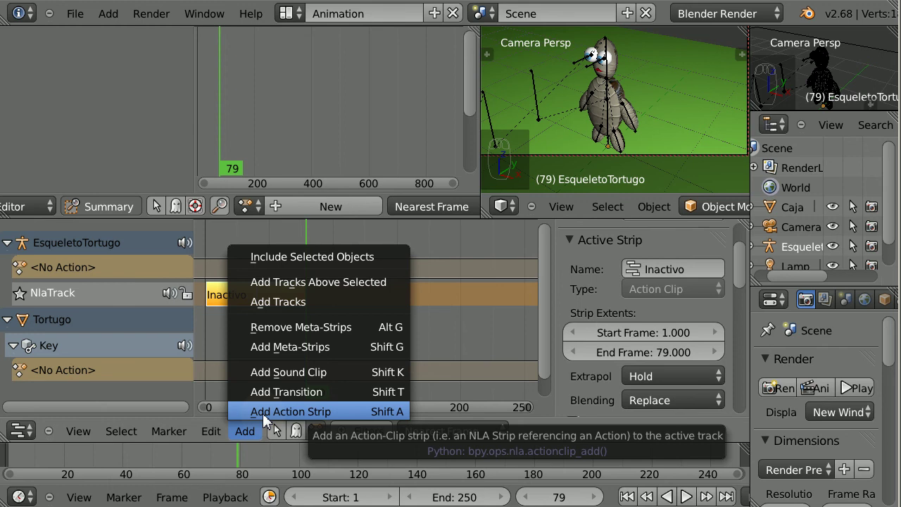
{"action": "left_click", "coordinate": [264, 414]}
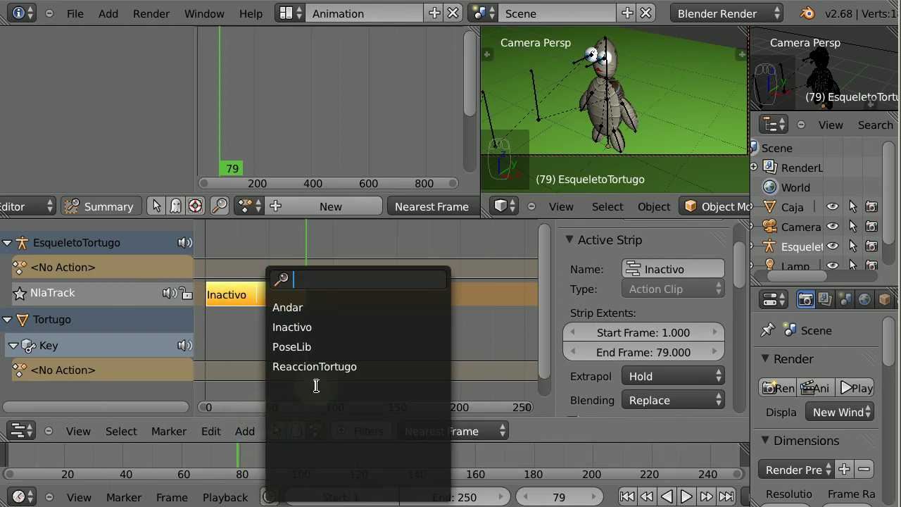
{"action": "left_click", "coordinate": [309, 310]}
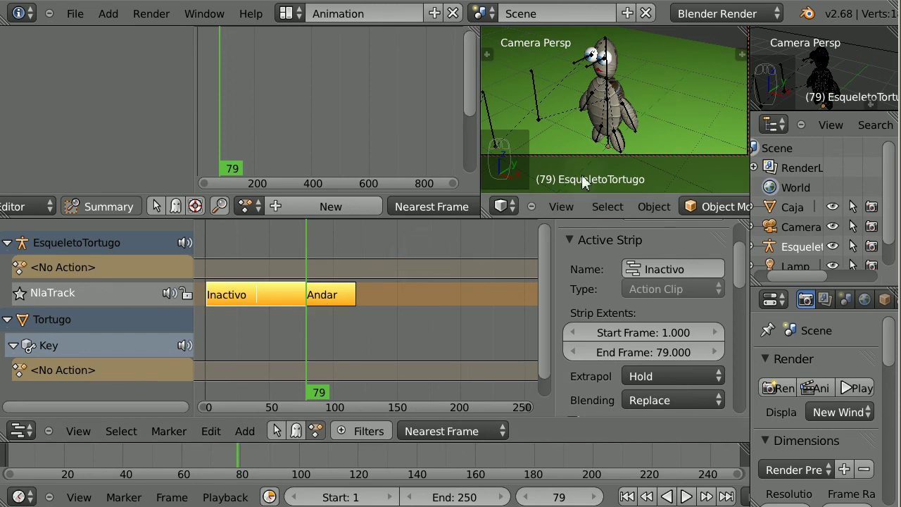
Move the current frame to the end of the Andar strip at 118 and make it the animation's end frame.
{"action": "scroll", "coordinate": [423, 323], "scroll_direction": "up", "scroll_amount": 2}
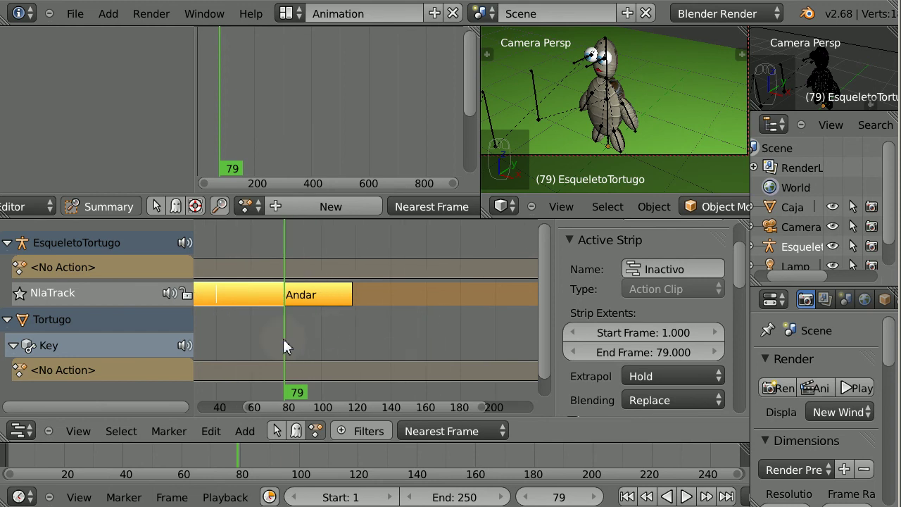
{"action": "left_click_drag", "start_coordinate": [286, 346], "coordinate": [334, 353]}
{"action": "left_click_drag", "start_coordinate": [342, 347], "coordinate": [352, 353]}
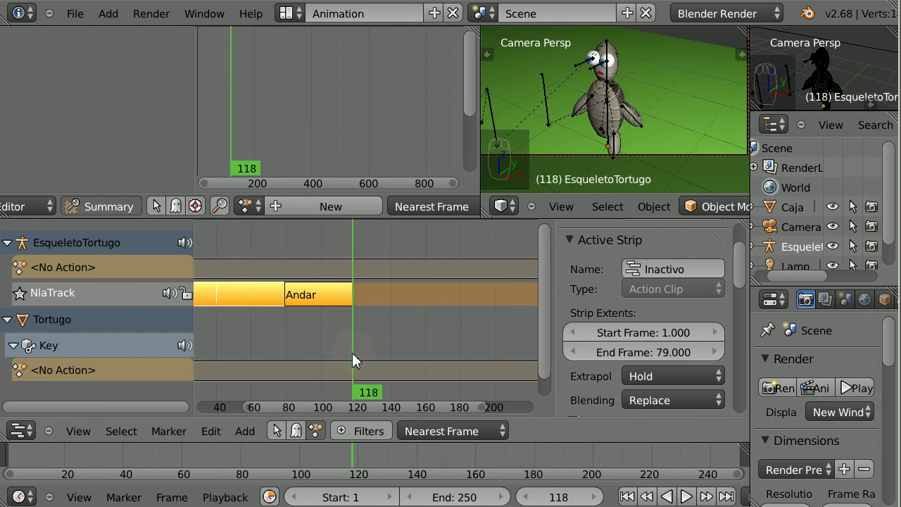
{"action": "scroll", "coordinate": [420, 344], "scroll_direction": "up", "scroll_amount": 1}
{"action": "scroll", "coordinate": [421, 344], "scroll_direction": "up", "scroll_amount": 1}
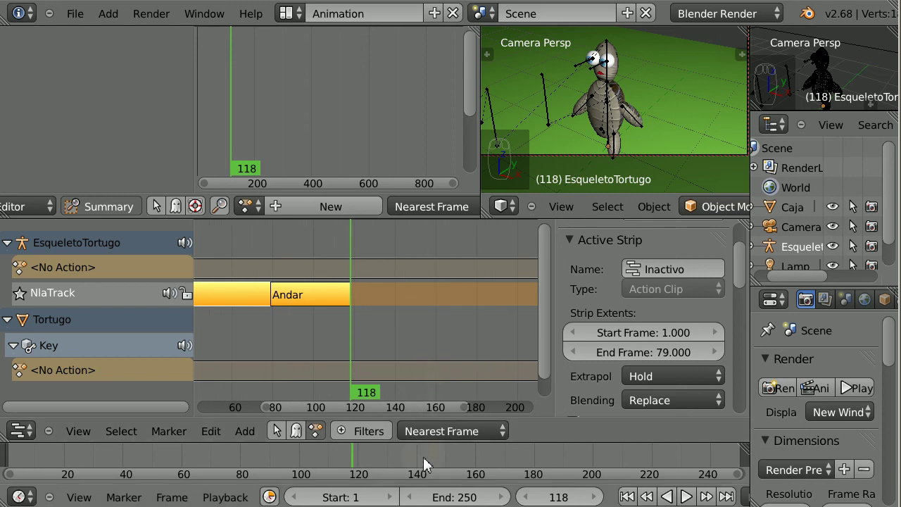
{"action": "key", "text": "e"}
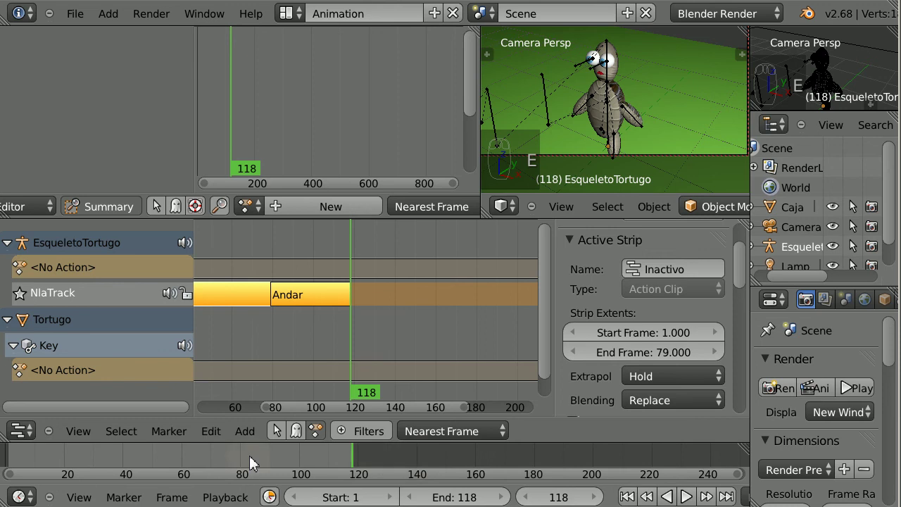
Play back the animation in the camera view to check how Inactivo passes into Andar, and stop playback.
{"action": "scroll", "coordinate": [176, 464], "scroll_direction": "up", "scroll_amount": 1}
{"action": "middle_click_drag", "start_coordinate": [178, 463], "coordinate": [323, 461]}
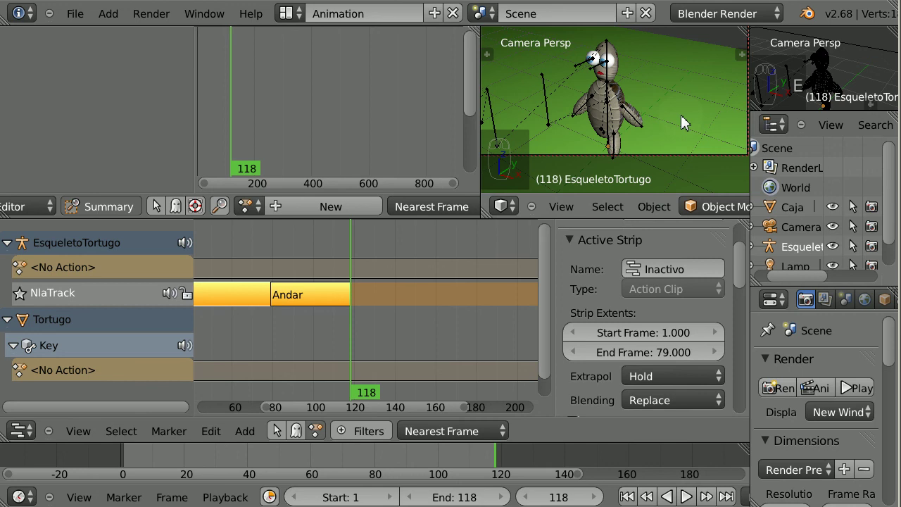
{"action": "key", "text": "alt+a"}
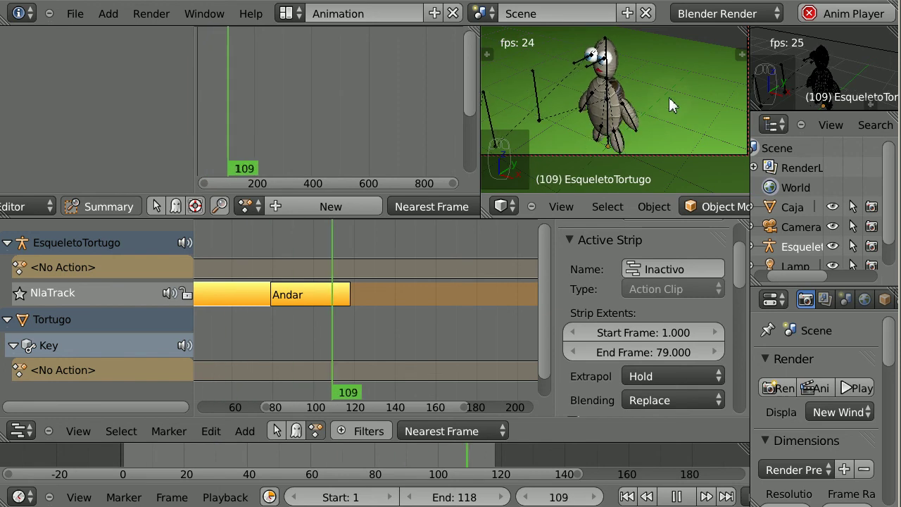
{"action": "key", "text": "Escape"}
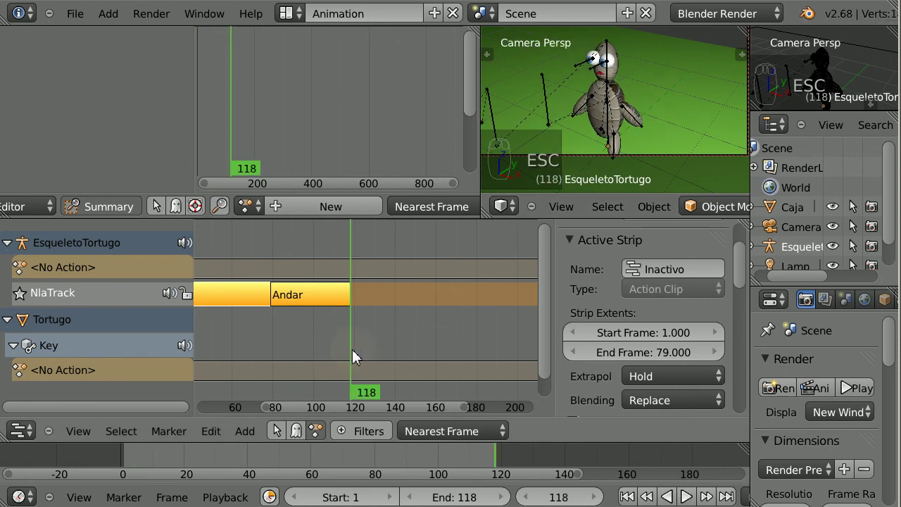
Scrub back to frame 78 and delete the Andar strip from NlaTrack.
{"action": "left_click_drag", "start_coordinate": [352, 349], "coordinate": [270, 374]}
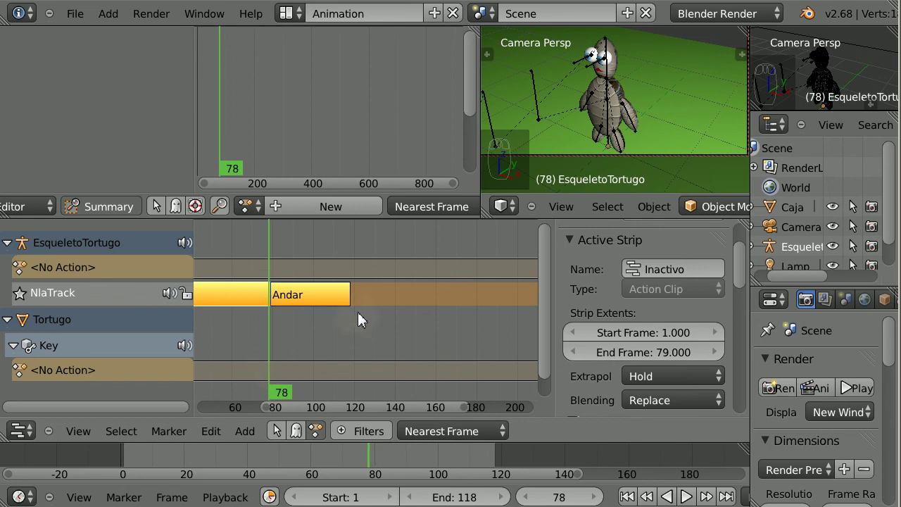
{"action": "left_click", "coordinate": [339, 299]}
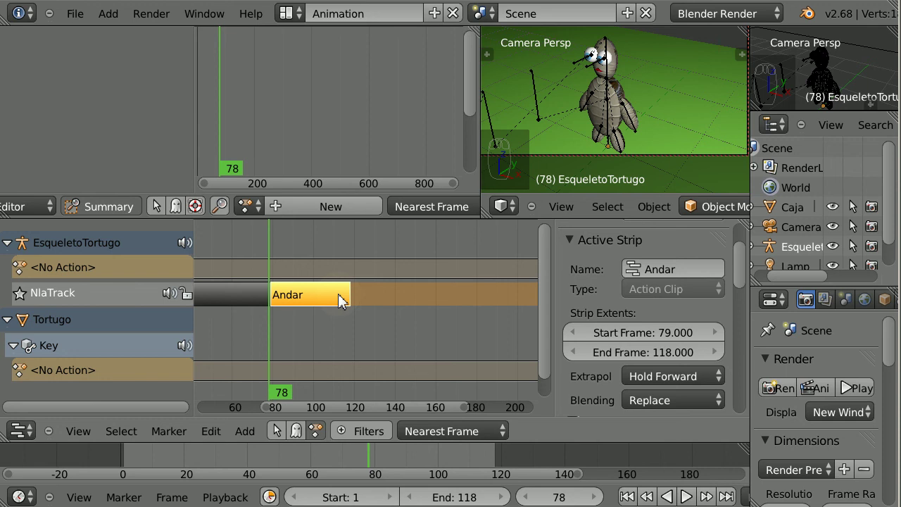
{"action": "key", "text": "x"}
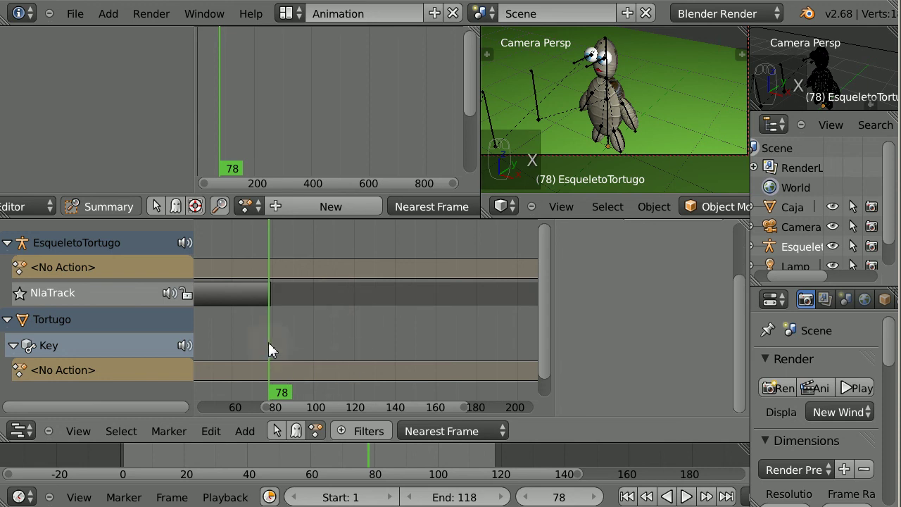
Add the Andar action as a strip at frame 70 so that it overlaps the end of the Inactivo strip.
{"action": "left_click_drag", "start_coordinate": [265, 342], "coordinate": [251, 341]}
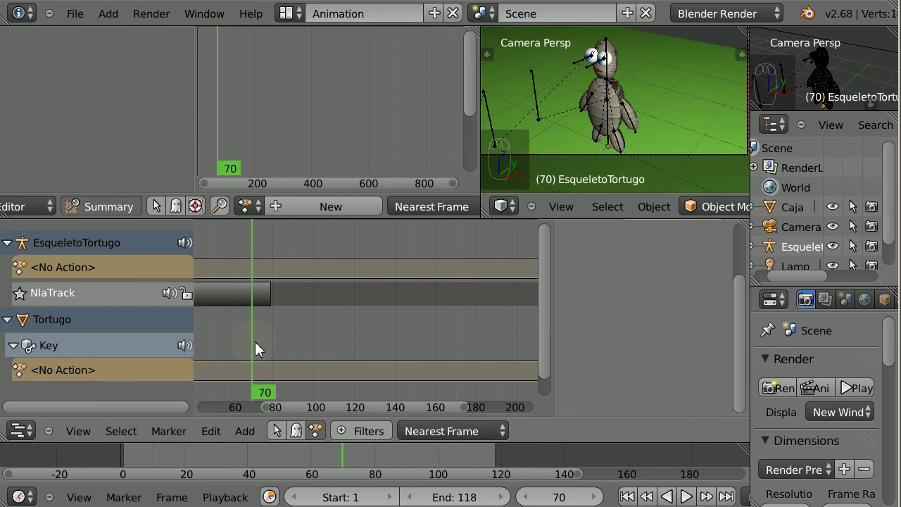
{"action": "scroll", "coordinate": [255, 341], "scroll_direction": "down", "scroll_amount": 4}
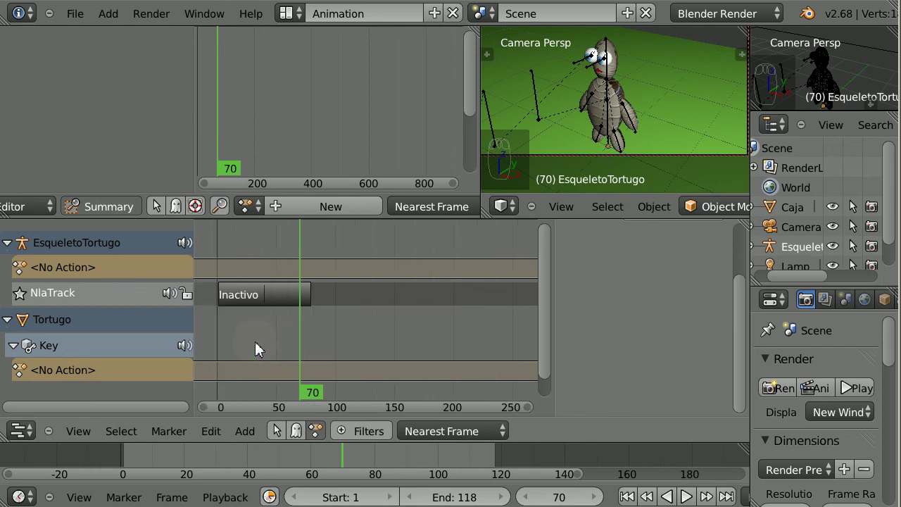
{"action": "scroll", "coordinate": [255, 341], "scroll_direction": "up", "scroll_amount": 1}
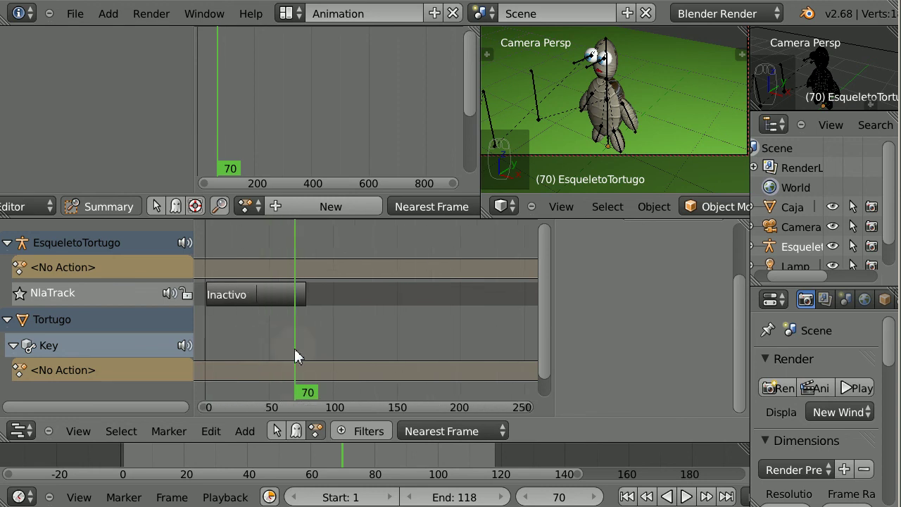
{"action": "left_click", "coordinate": [252, 434]}
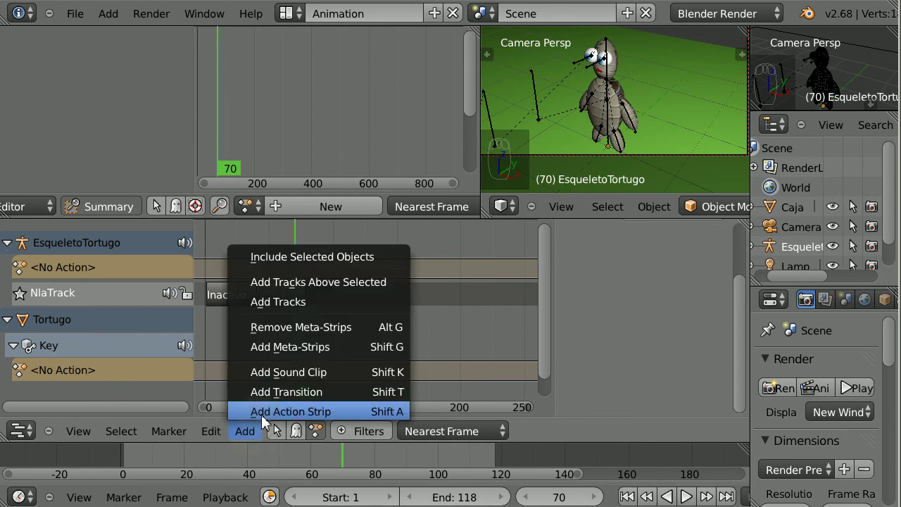
{"action": "left_click", "coordinate": [262, 411]}
{"action": "key", "text": "Return"}
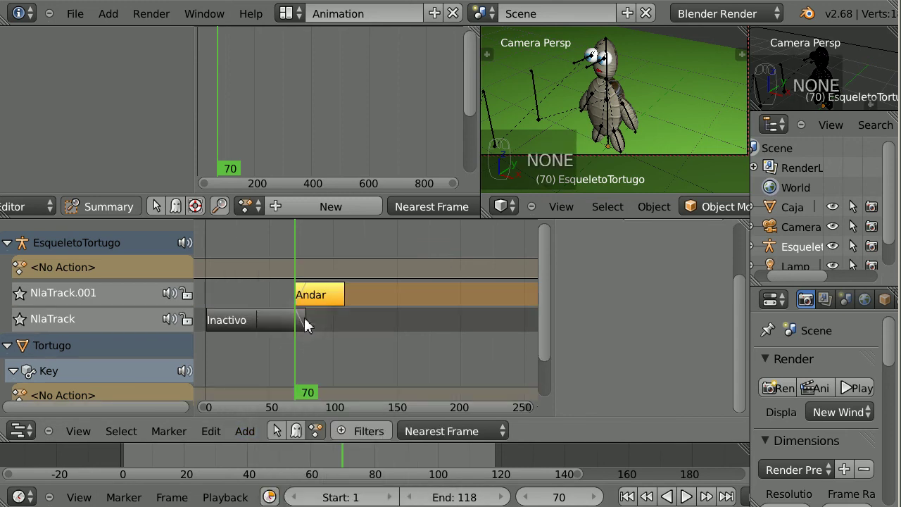
Scrub through the overlap between the Inactivo and Andar strips to frame 77 to examine the blend.
{"action": "scroll", "coordinate": [307, 304], "scroll_direction": "up", "scroll_amount": 2}
{"action": "middle_click_drag", "start_coordinate": [339, 356], "coordinate": [391, 350]}
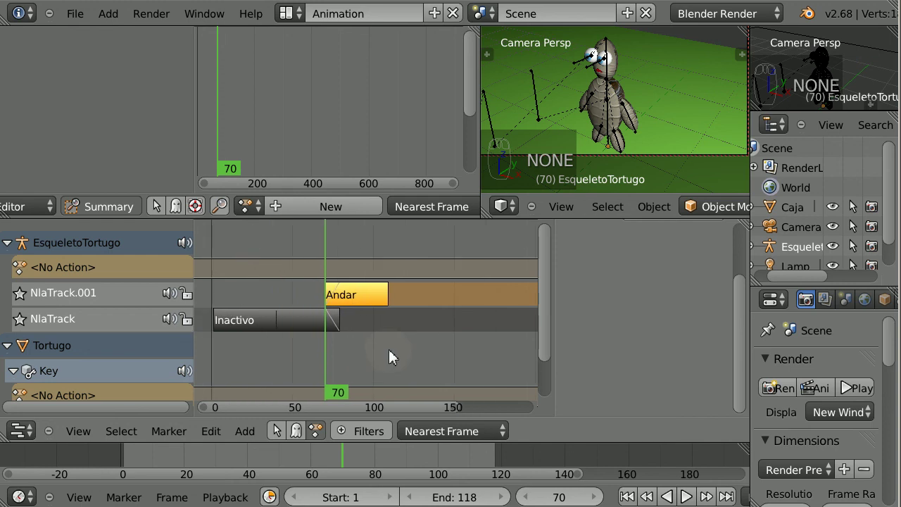
{"action": "scroll", "coordinate": [389, 350], "scroll_direction": "up", "scroll_amount": 4}
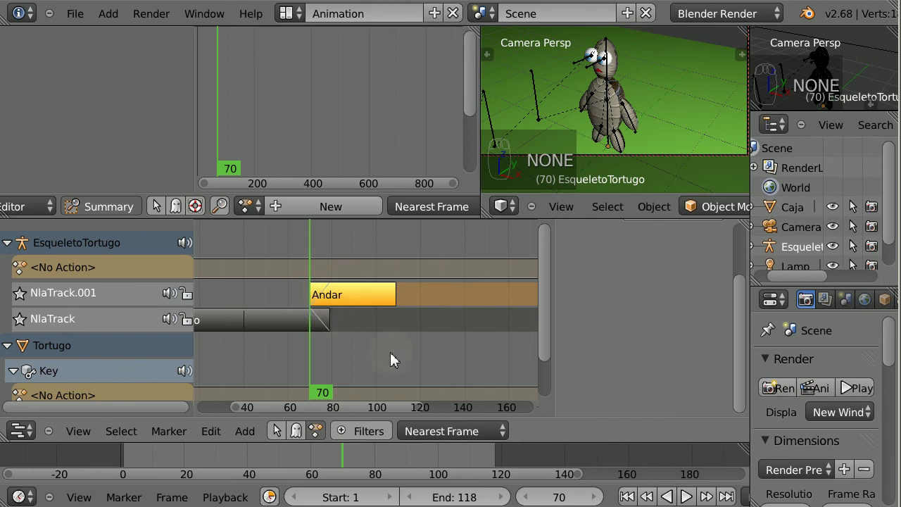
{"action": "left_click_drag", "start_coordinate": [312, 377], "coordinate": [327, 410]}
Show the NLA Editor's properties and set the Andar strip's Repeat to 2.
{"action": "key", "text": "n"}
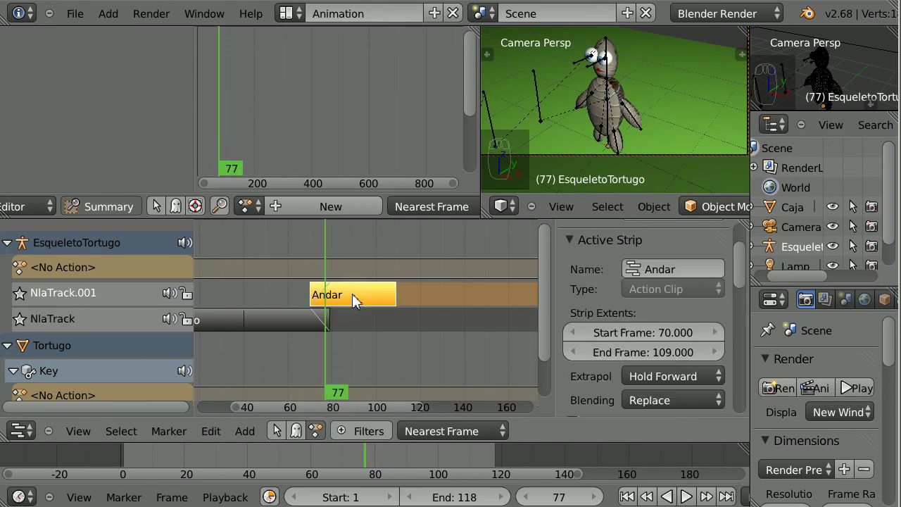
{"action": "left_click_drag", "start_coordinate": [740, 269], "coordinate": [742, 367]}
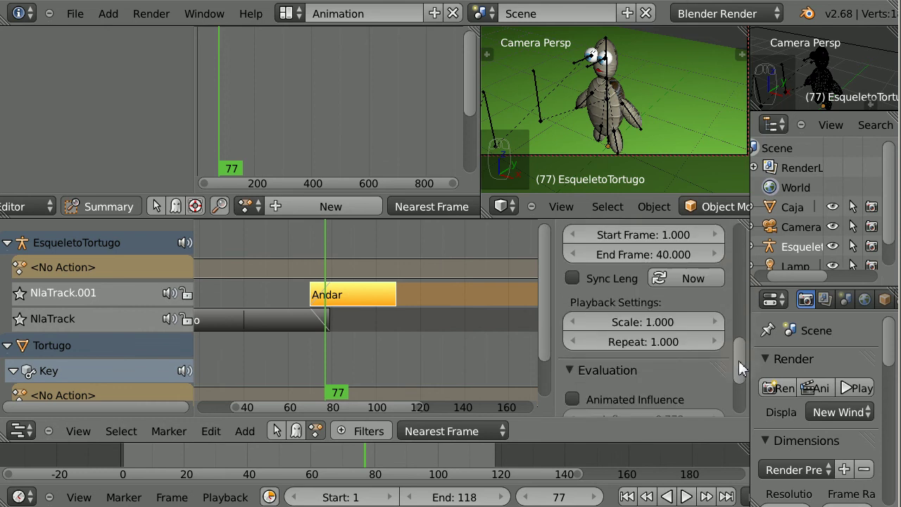
{"action": "left_click", "coordinate": [626, 345]}
{"action": "type", "text": "2"}
{"action": "key", "text": "Return"}
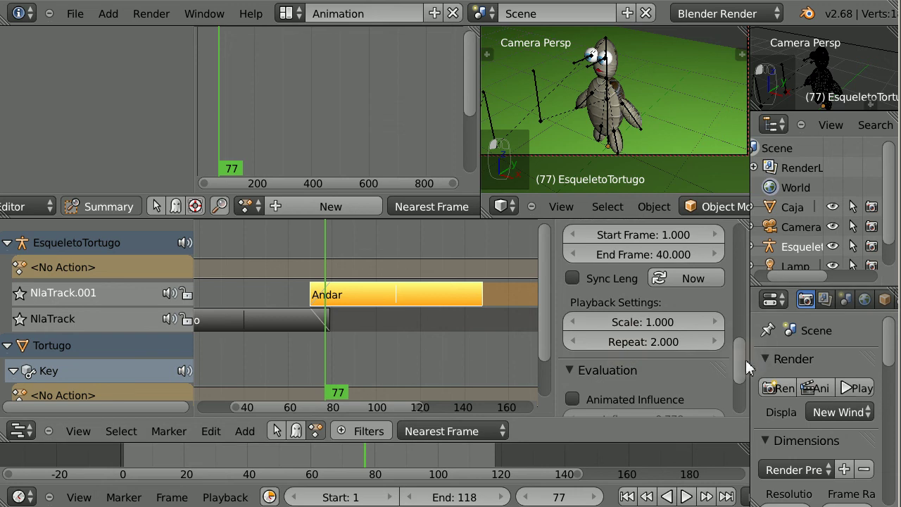
Go to frame 148, the end of the repeated Andar strip, and make it the animation's end frame.
{"action": "left_click_drag", "start_coordinate": [740, 371], "coordinate": [717, 271]}
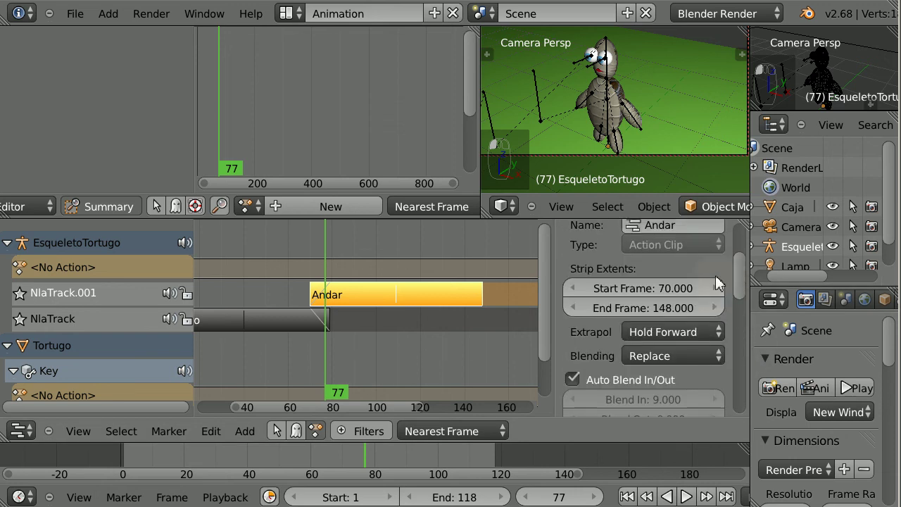
{"action": "left_click", "coordinate": [555, 498]}
{"action": "type", "text": "14"}
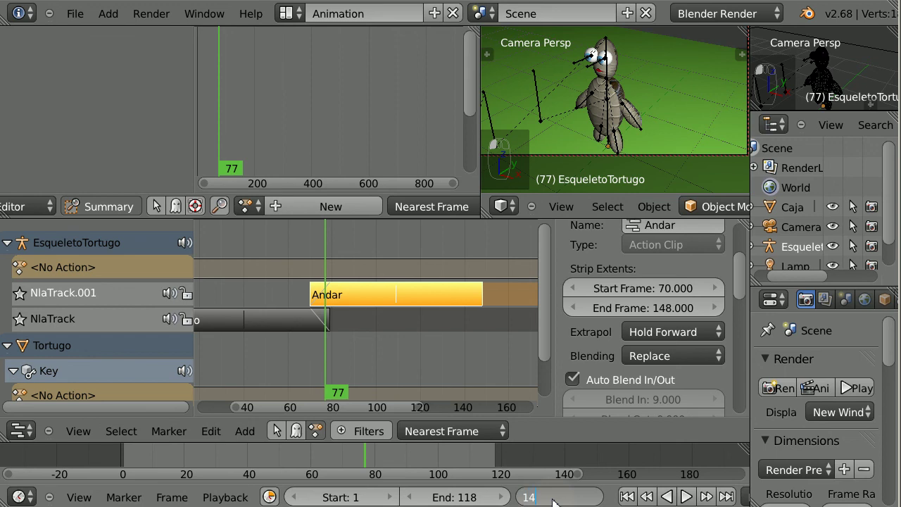
{"action": "type", "text": "8"}
{"action": "key", "text": "Return"}
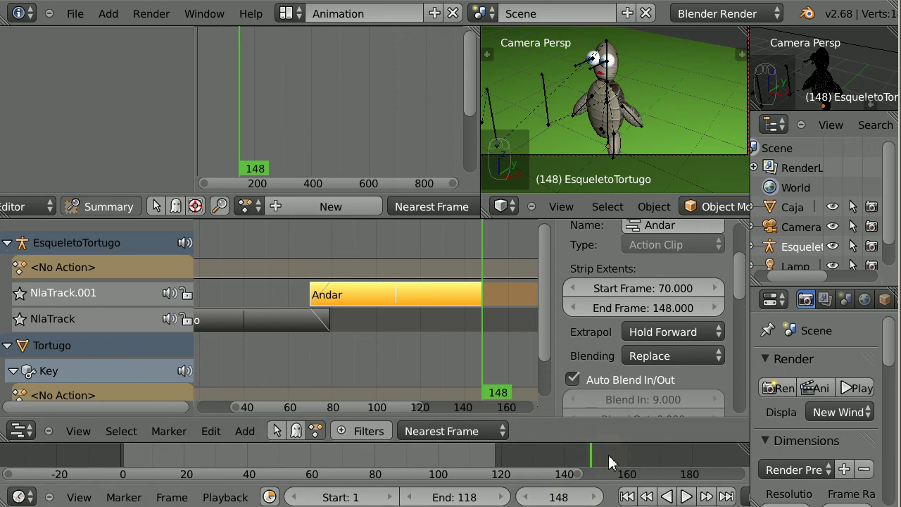
{"action": "key", "text": "e"}
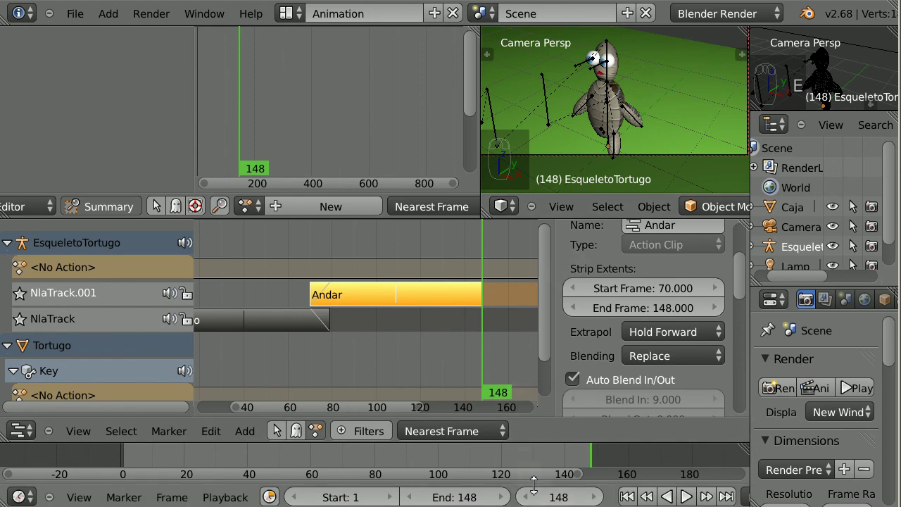
Return to frame 70 at the start of the Andar strip and switch to the Default screen layout.
{"action": "left_click_drag", "start_coordinate": [483, 354], "coordinate": [310, 340]}
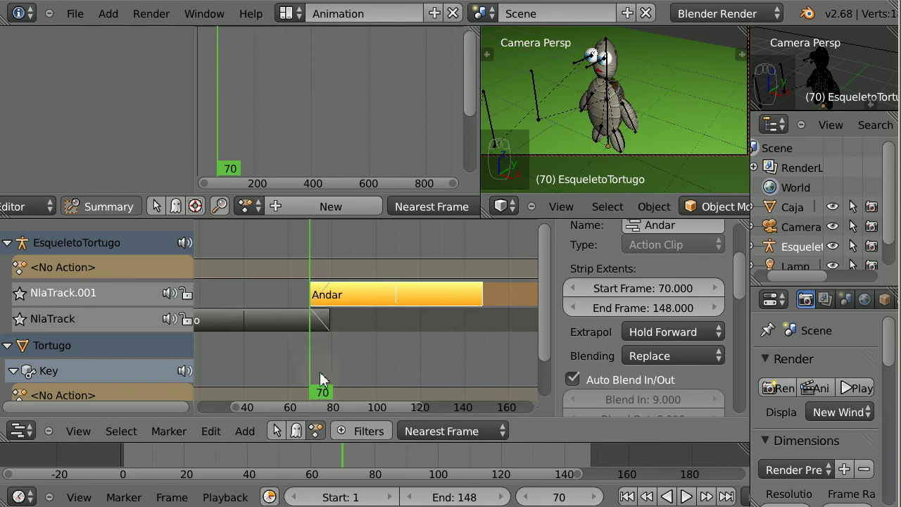
{"action": "left_click", "coordinate": [291, 14]}
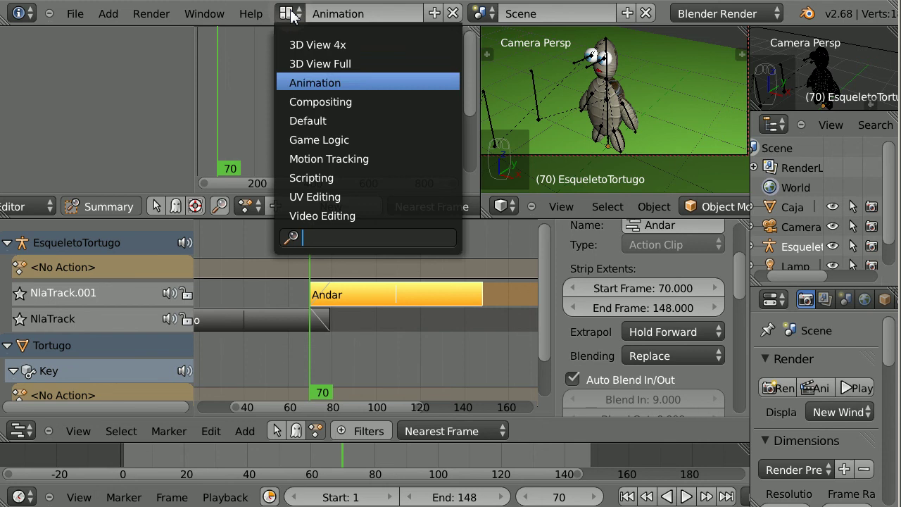
{"action": "left_click", "coordinate": [310, 120]}
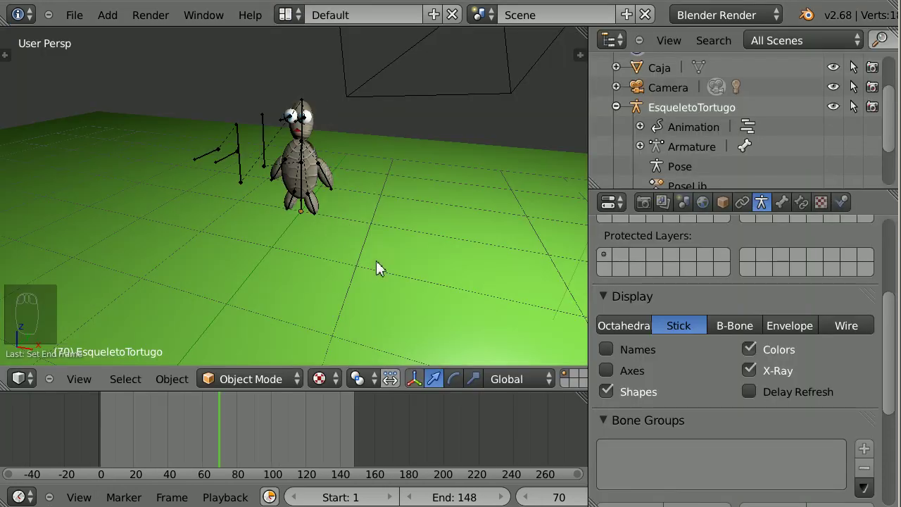
In the right orthographic view, select the EsqueletoTortugo armature and put it in Pose Mode.
{"action": "key", "text": "KP_3"}
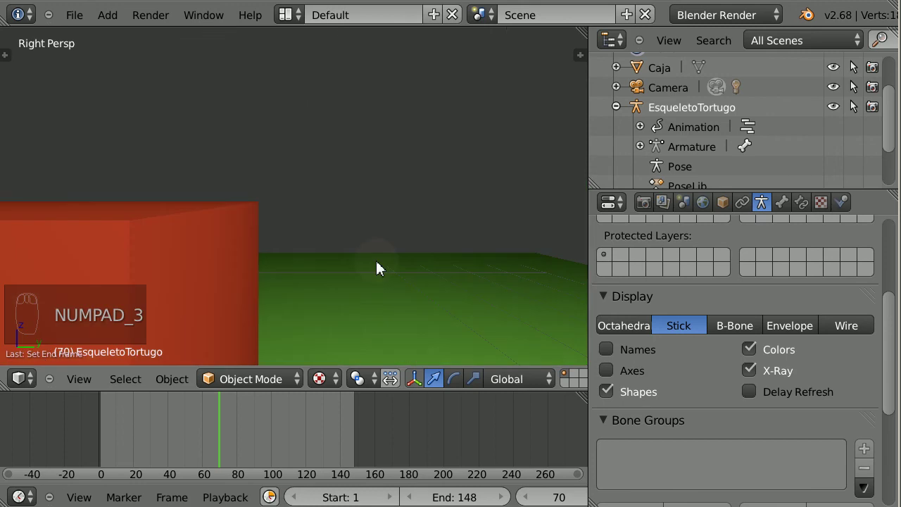
{"action": "key", "text": "KP_5"}
{"action": "scroll", "coordinate": [376, 261], "scroll_direction": "down", "scroll_amount": 7}
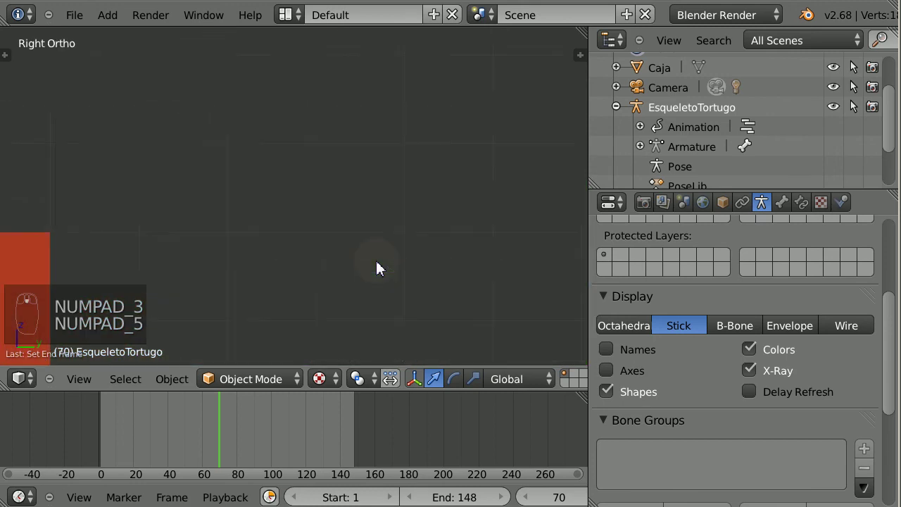
{"action": "left_click_drag", "start_coordinate": [376, 267], "coordinate": [377, 179], "text": "shift"}
{"action": "middle_click_drag", "start_coordinate": [378, 179], "coordinate": [369, 146], "text": "shift"}
{"action": "scroll", "coordinate": [370, 146], "scroll_direction": "down", "scroll_amount": 2}
{"action": "scroll", "coordinate": [370, 146], "scroll_direction": "down", "scroll_amount": 6}
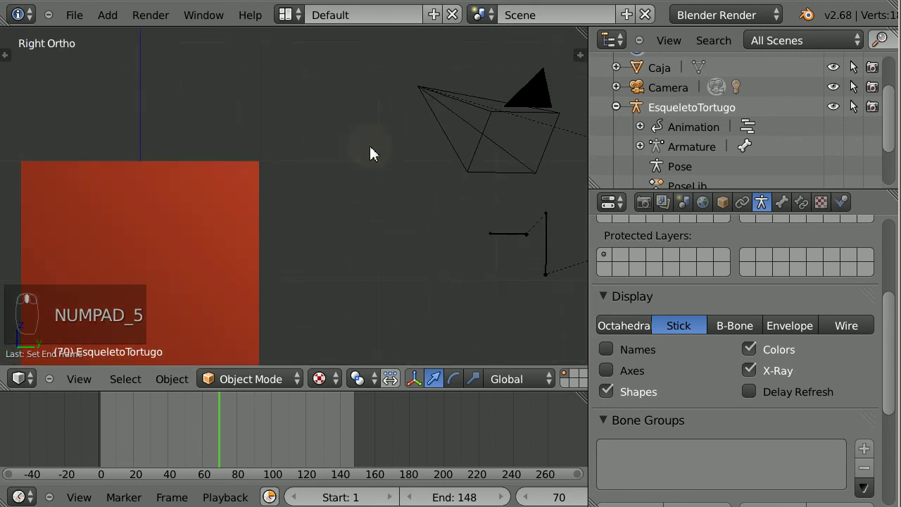
{"action": "middle_click_drag", "start_coordinate": [418, 233], "coordinate": [251, 180], "text": "shift"}
{"action": "scroll", "coordinate": [300, 233], "scroll_direction": "up", "scroll_amount": 1}
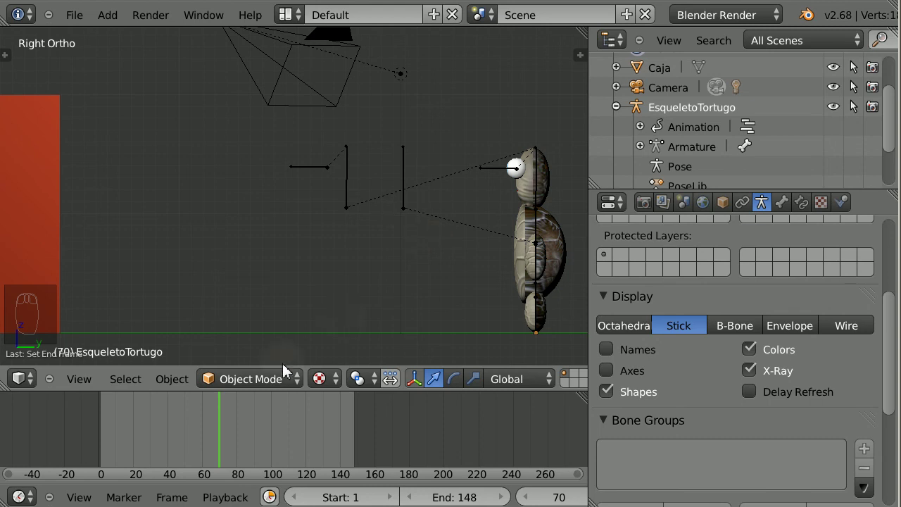
{"action": "left_click", "coordinate": [256, 379]}
{"action": "right_click", "coordinate": [403, 185]}
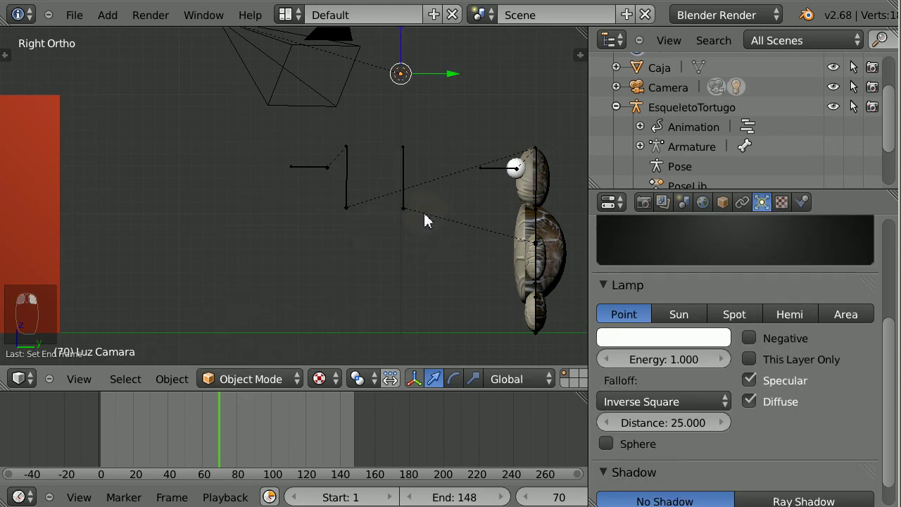
{"action": "right_click", "coordinate": [406, 209]}
{"action": "left_click", "coordinate": [258, 377]}
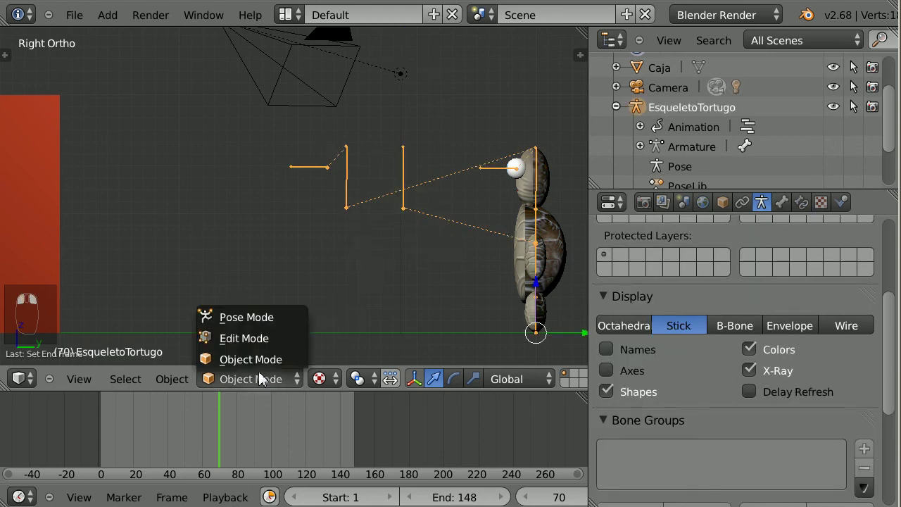
{"action": "left_click", "coordinate": [251, 316]}
Select the tortugo bone under the armature's Pose and insert a LocRot keyframe for it at frame 70.
{"action": "scroll", "coordinate": [879, 145], "scroll_direction": "down", "scroll_amount": 4}
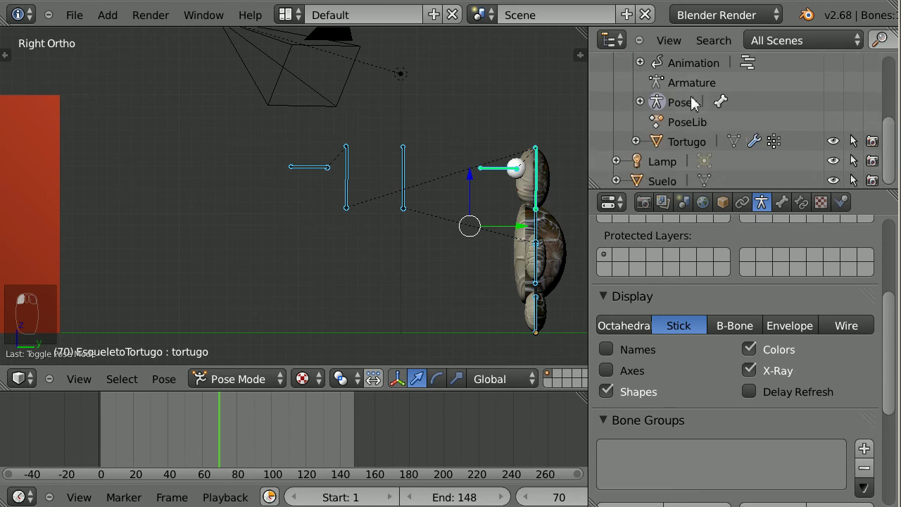
{"action": "left_click", "coordinate": [641, 111]}
{"action": "left_click", "coordinate": [678, 134]}
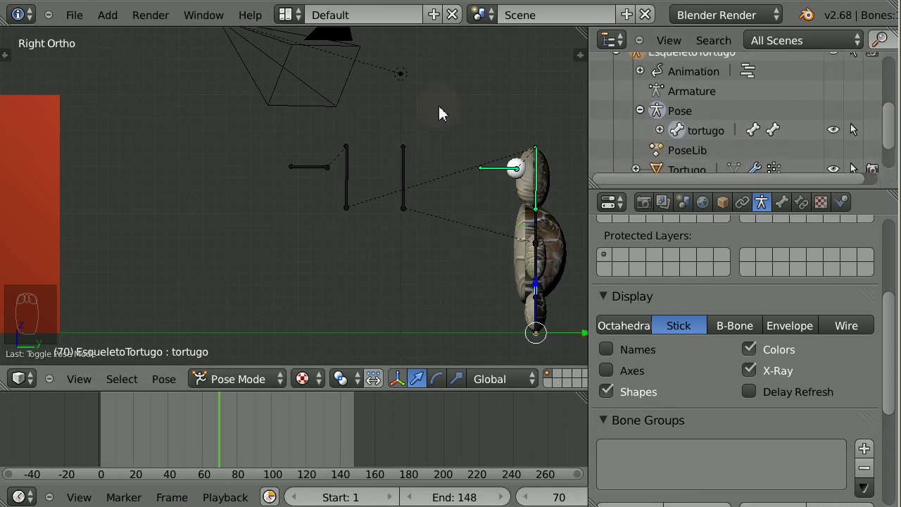
{"action": "key", "text": "i"}
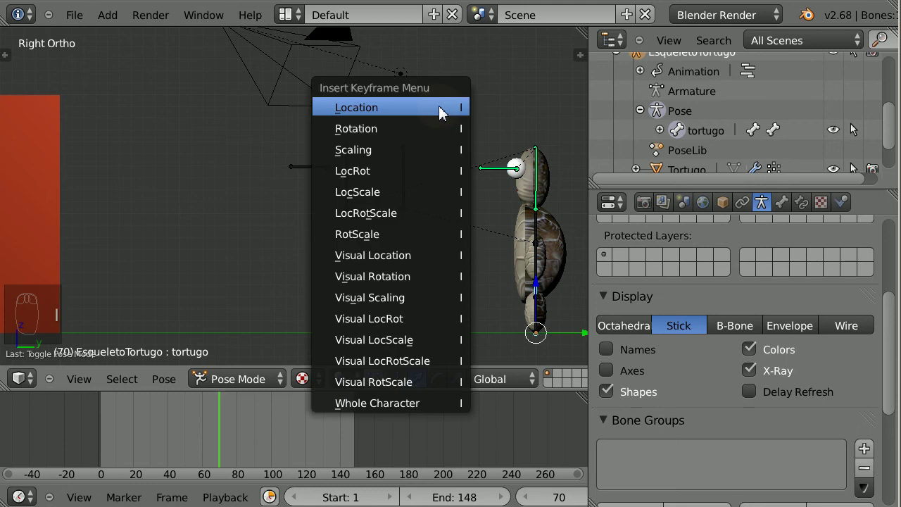
{"action": "left_click", "coordinate": [417, 180]}
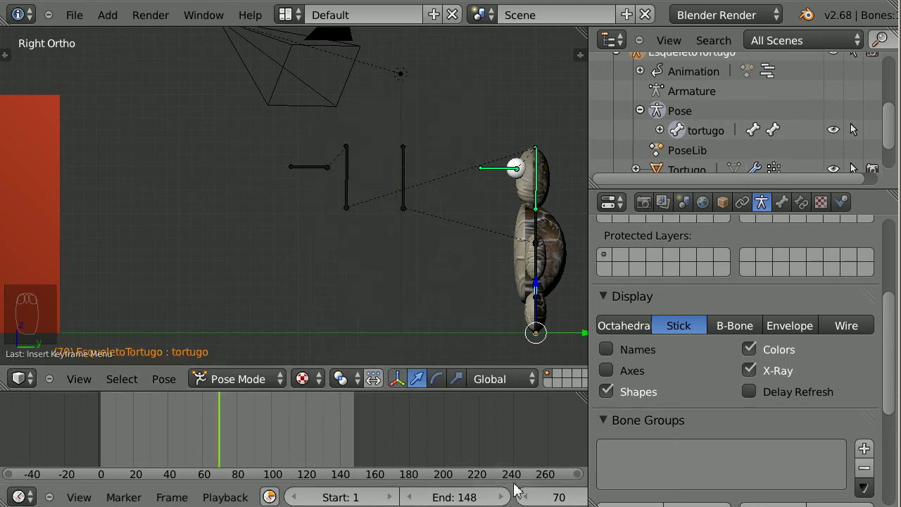
Go to the end frame, 148, and move the tortugo bone -2 units along the global Y axis.
{"action": "scroll", "coordinate": [421, 498], "scroll_direction": "down", "scroll_amount": 2}
{"action": "scroll", "coordinate": [421, 498], "scroll_direction": "down", "scroll_amount": 10}
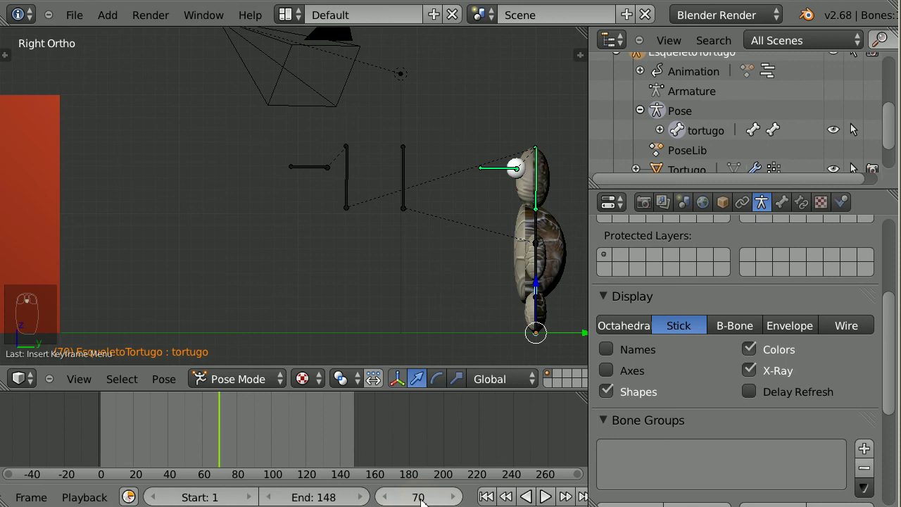
{"action": "left_click", "coordinate": [528, 497]}
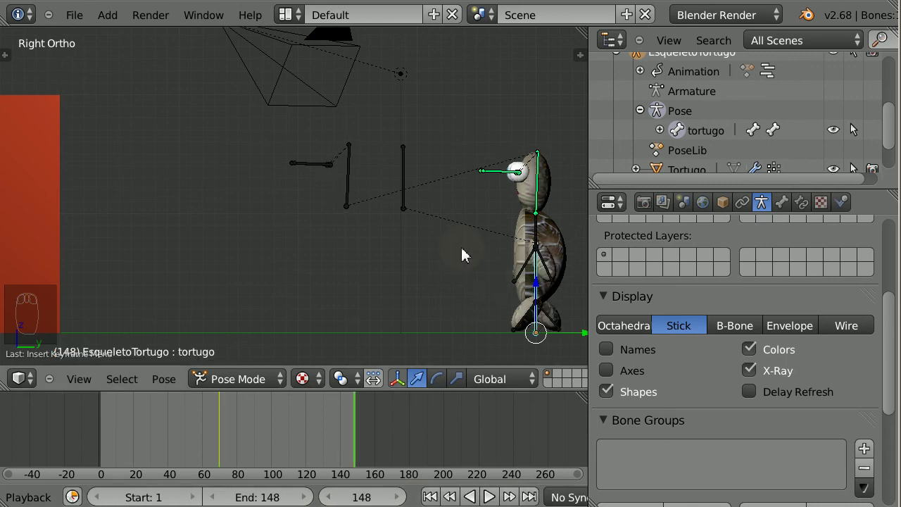
{"action": "key", "text": "g"}
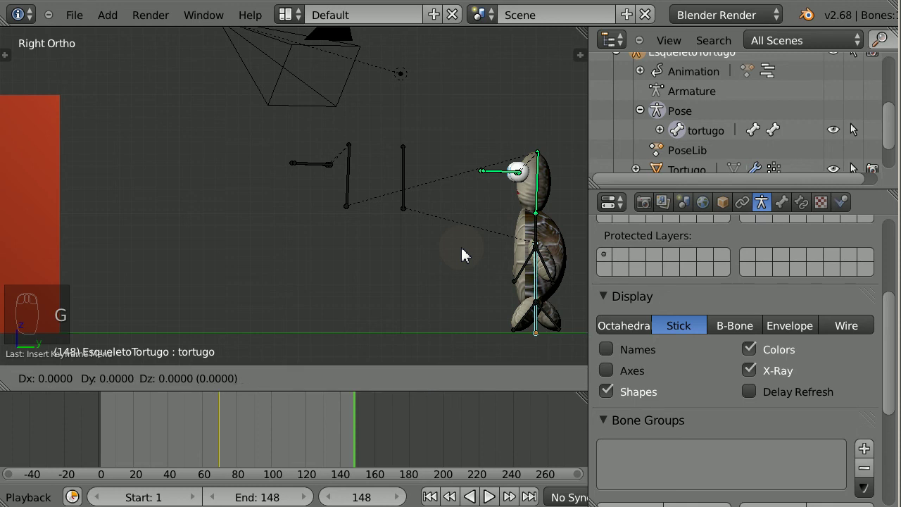
{"action": "type", "text": "y"}
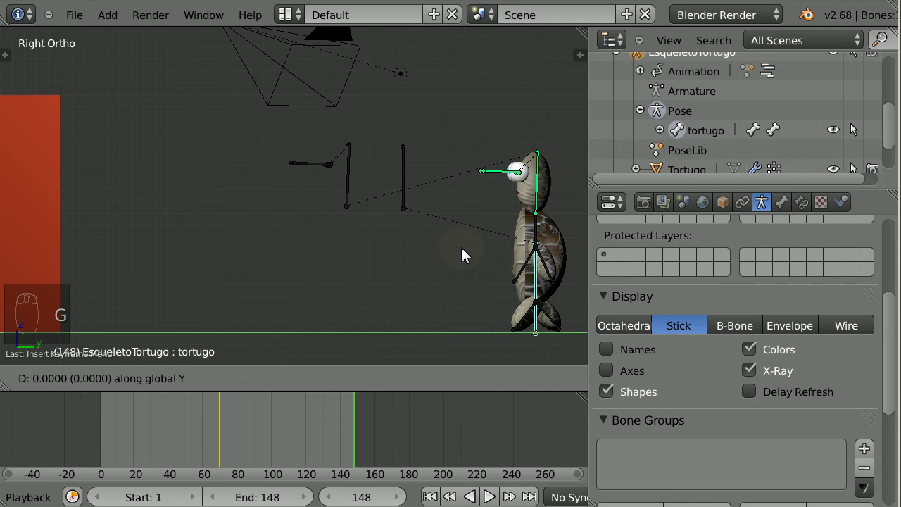
{"action": "type", "text": "-2"}
{"action": "key", "text": "Return"}
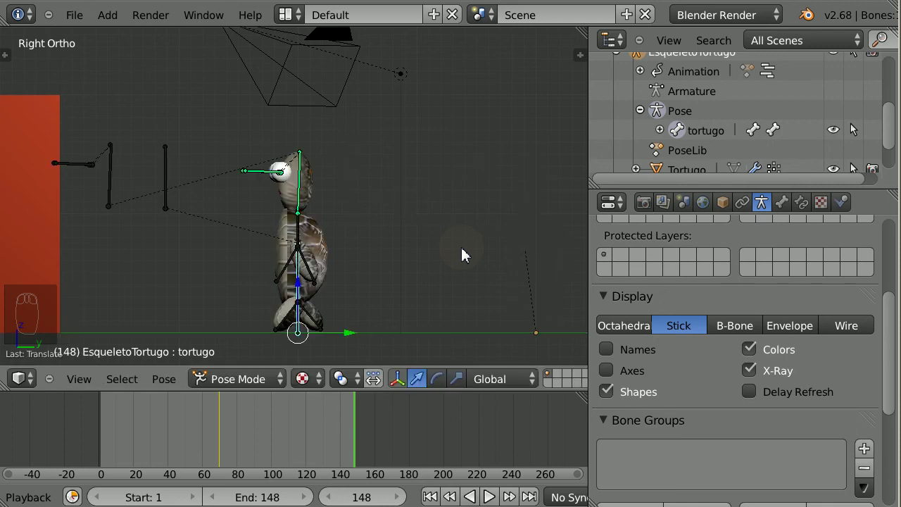
Insert a LocRot keyframe for the tortugo bone at frame 148 and play back the animation to check the walk.
{"action": "key", "text": "i"}
{"action": "left_click", "coordinate": [446, 109]}
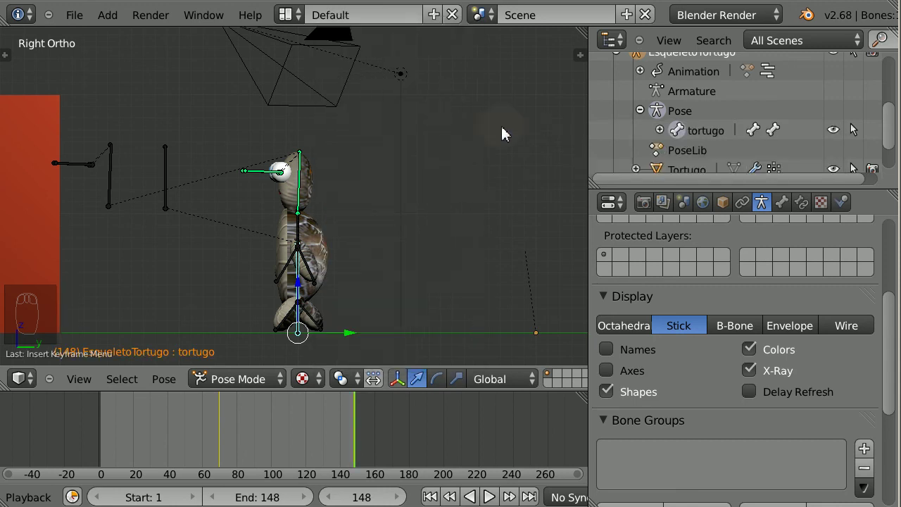
{"action": "key", "text": "alt+a"}
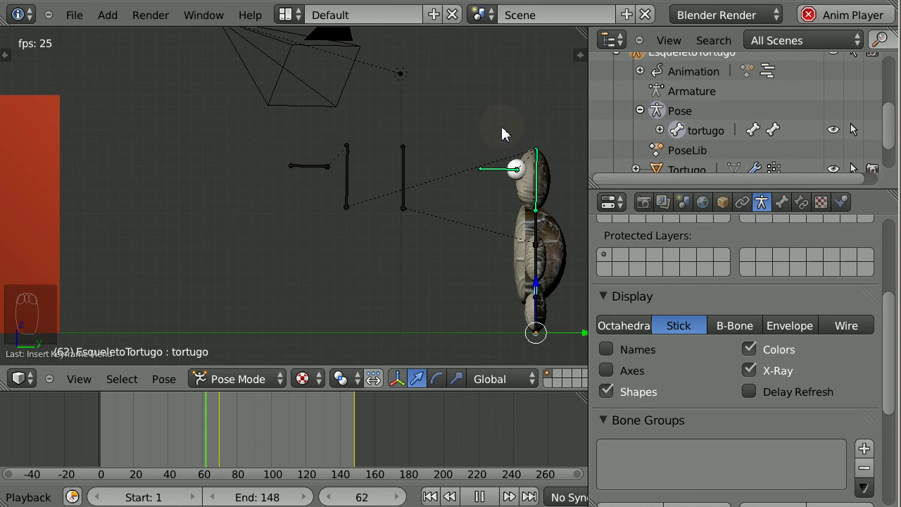
{"action": "key", "text": "Escape"}
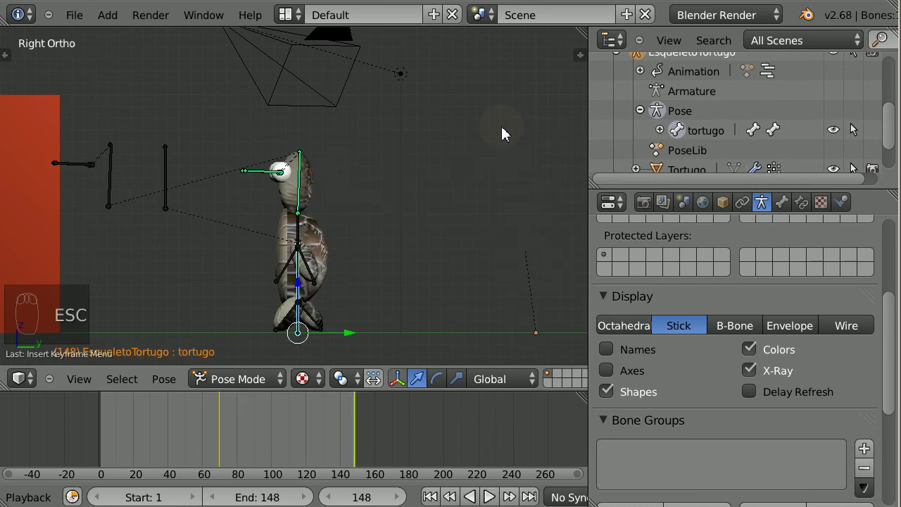
Switch to the Animation screen layout and rename the armature's new action as MovimientoTortugo.
{"action": "left_click", "coordinate": [288, 14]}
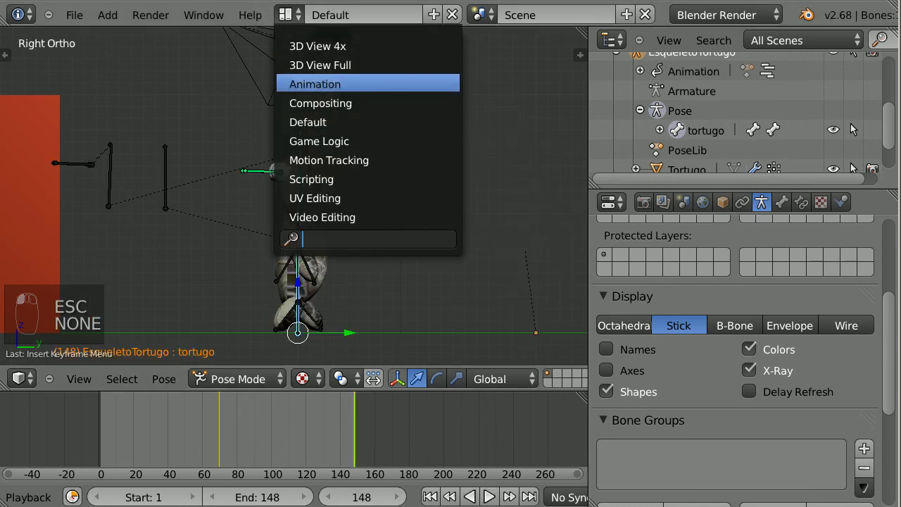
{"action": "left_click", "coordinate": [315, 84]}
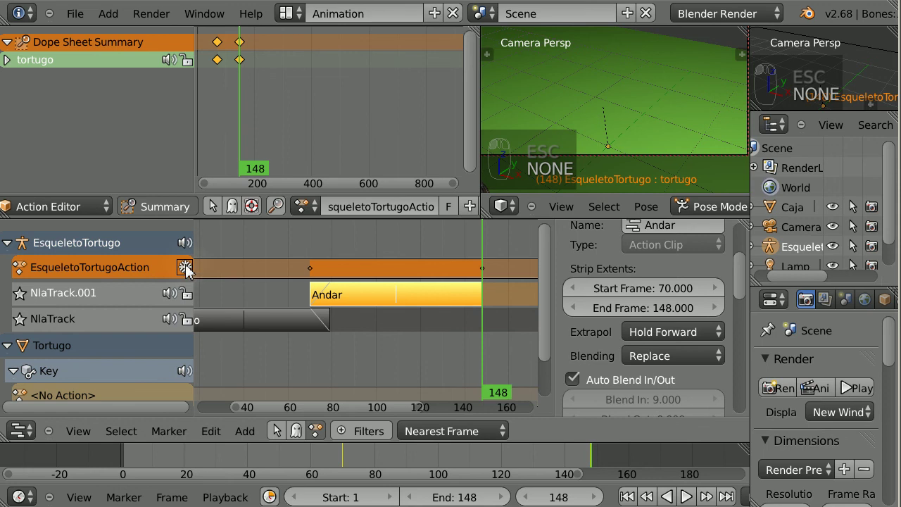
{"action": "left_click", "coordinate": [373, 206]}
{"action": "type", "text": "Movi"}
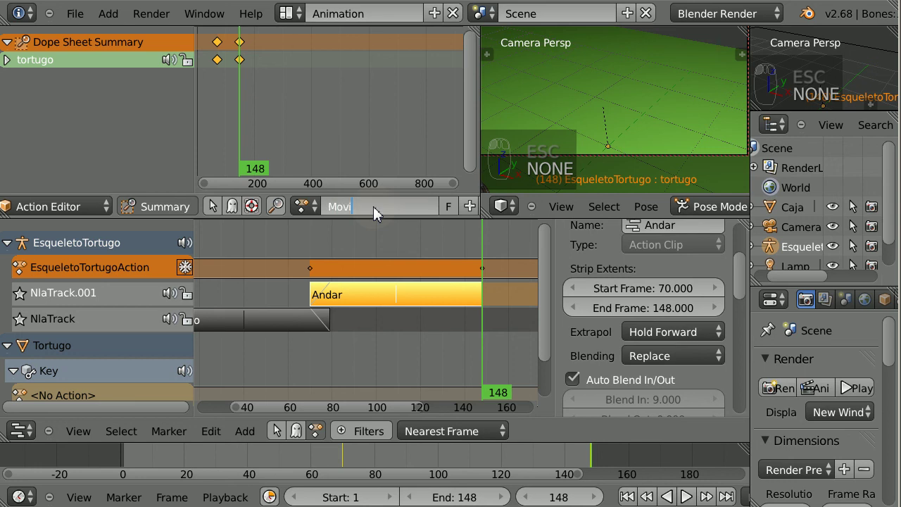
{"action": "type", "text": "mientoTortugo"}
{"action": "key", "text": "Return"}
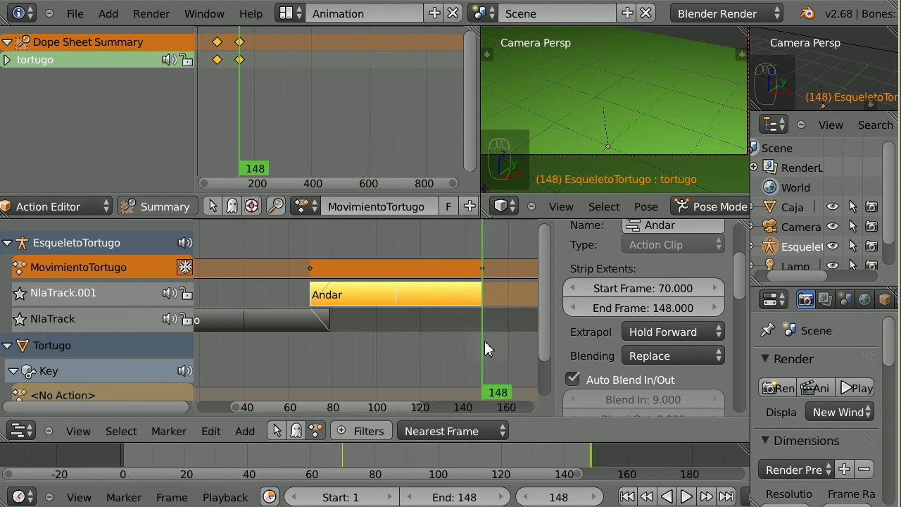
Scrub the NLA Editor around the Andar strip to examine Tortugo's forward movement, finishing at frame 148.
{"action": "mouse_move", "coordinate": [484, 341]}
{"action": "left_mouse_down"}
{"action": "mouse_move", "coordinate": [308, 345]}
{"action": "mouse_move", "coordinate": [482, 339]}
{"action": "left_mouse_up"}
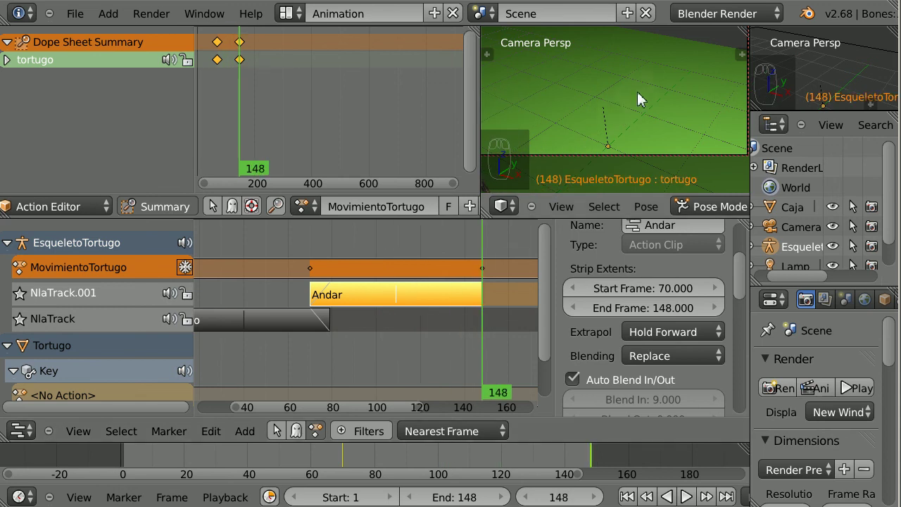
{"action": "middle_click_drag", "start_coordinate": [638, 100], "coordinate": [556, 137]}
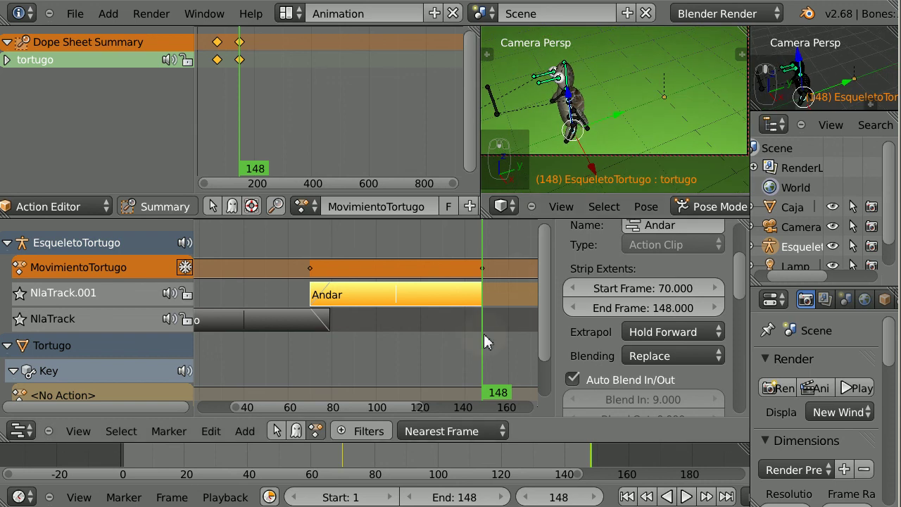
{"action": "mouse_move", "coordinate": [483, 345]}
{"action": "left_mouse_down"}
{"action": "mouse_move", "coordinate": [391, 346]}
{"action": "mouse_move", "coordinate": [483, 361]}
{"action": "left_mouse_up"}
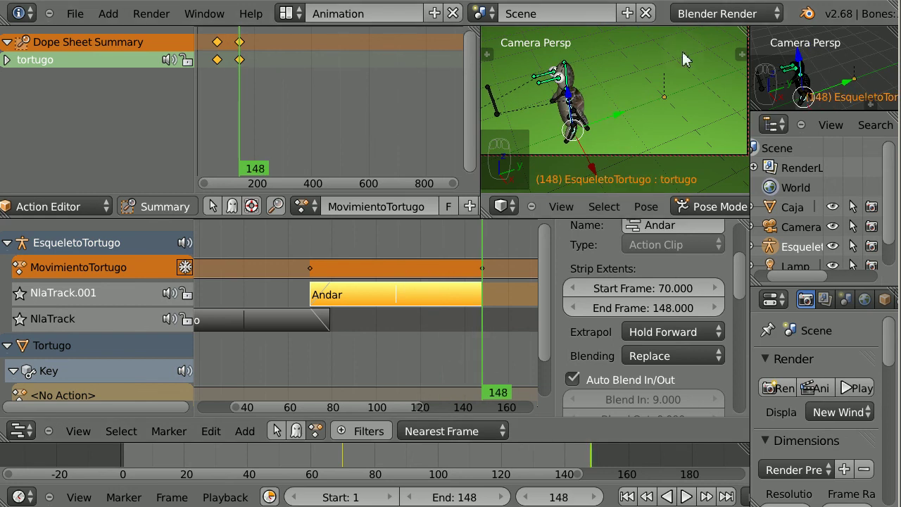
In the Graph Editor, expand the tortugo bone's channels, select the Z Location curve and set the keyframe interpolation to Linear.
{"action": "left_click", "coordinate": [19, 431]}
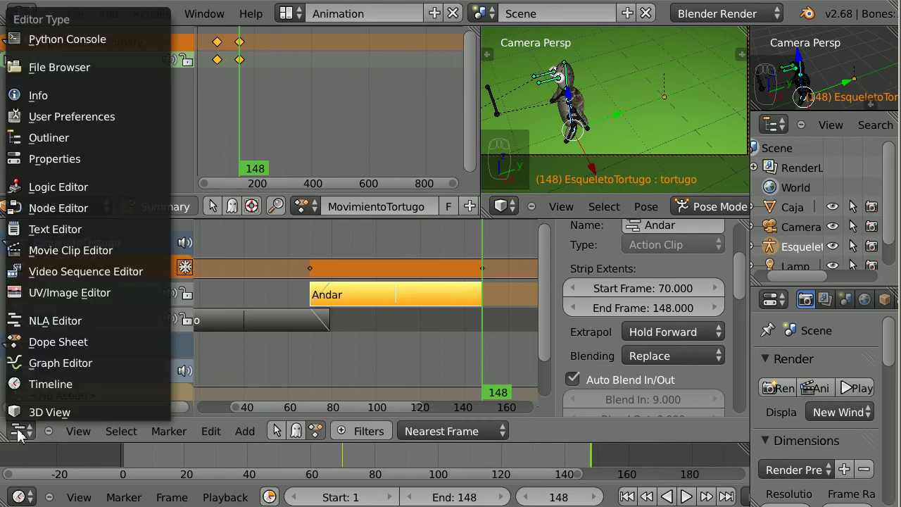
{"action": "left_click", "coordinate": [41, 364]}
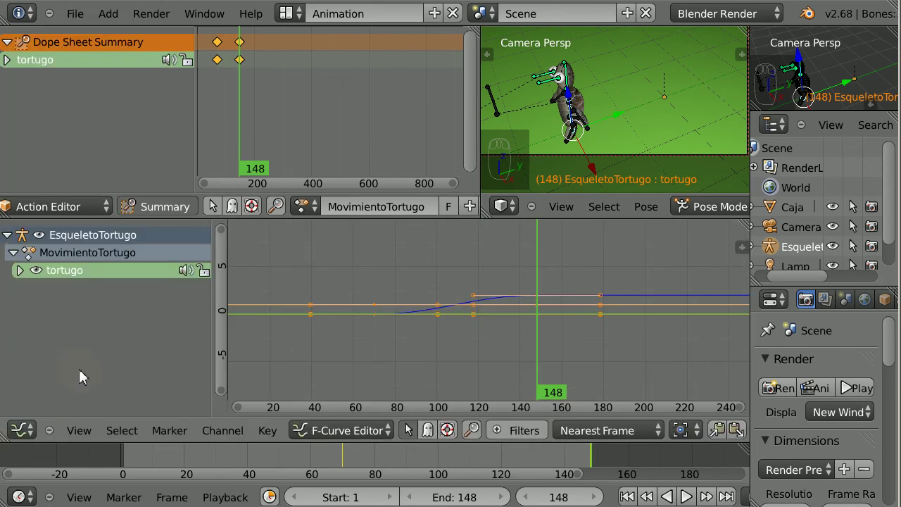
{"action": "scroll", "coordinate": [545, 350], "scroll_direction": "up", "scroll_amount": 4}
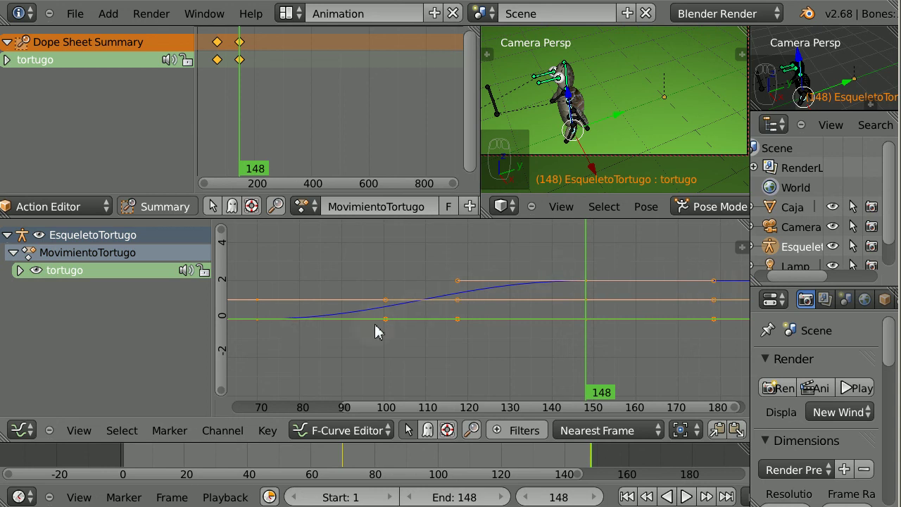
{"action": "left_click", "coordinate": [20, 270]}
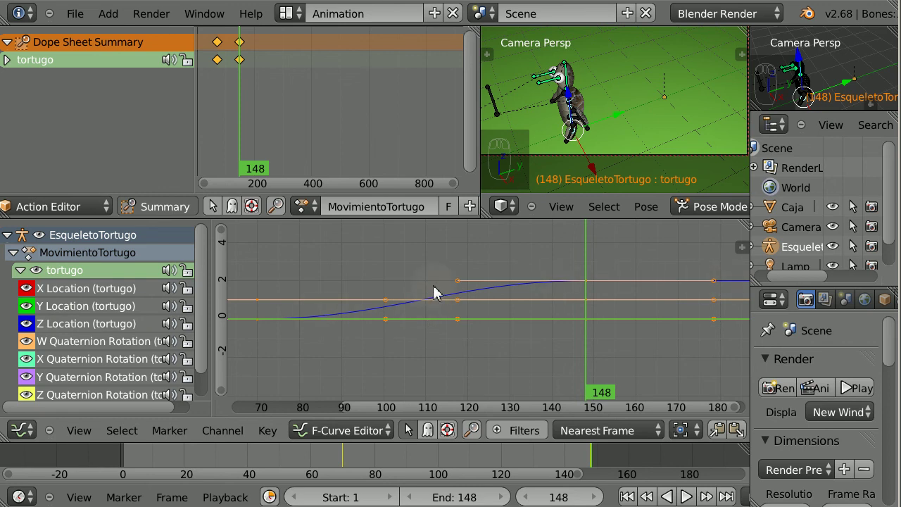
{"action": "left_click", "coordinate": [83, 329]}
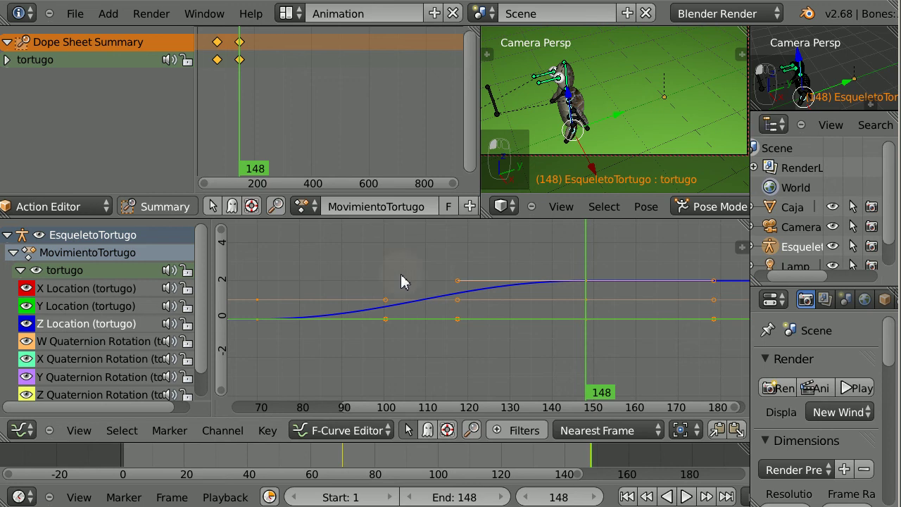
{"action": "key", "text": "t"}
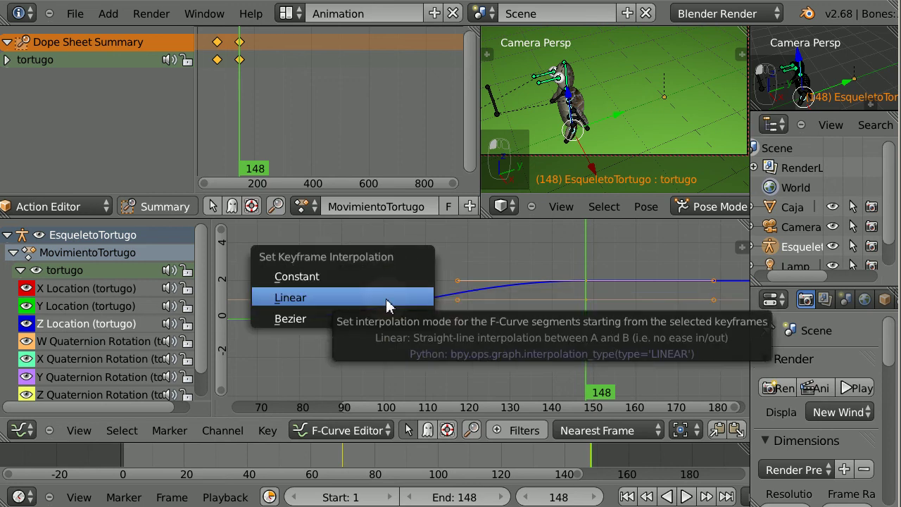
{"action": "left_click", "coordinate": [387, 305]}
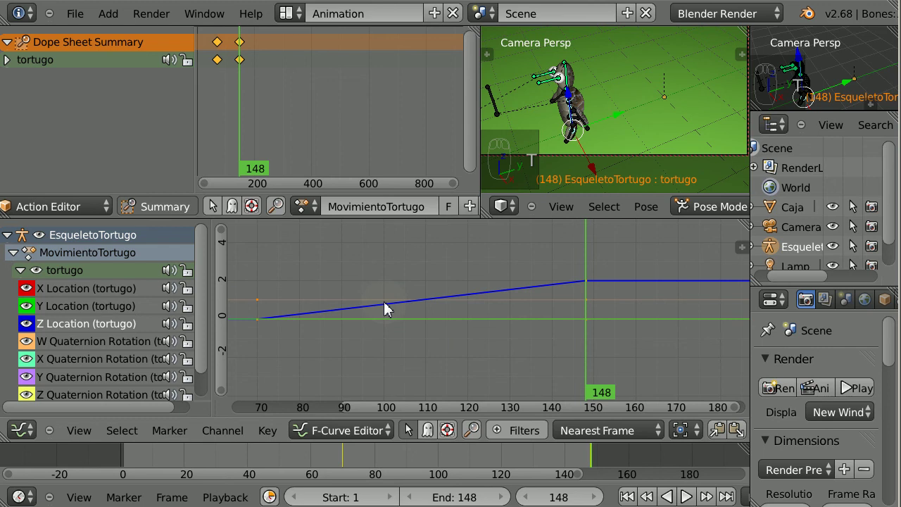
Change the Graph Editor area back to the NLA Editor and return to the Default screen layout.
{"action": "left_click", "coordinate": [21, 430]}
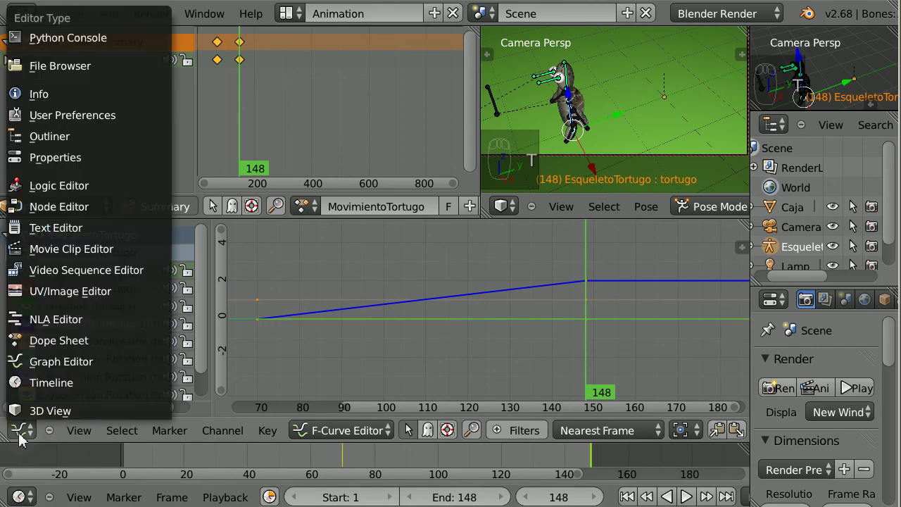
{"action": "left_click", "coordinate": [36, 326]}
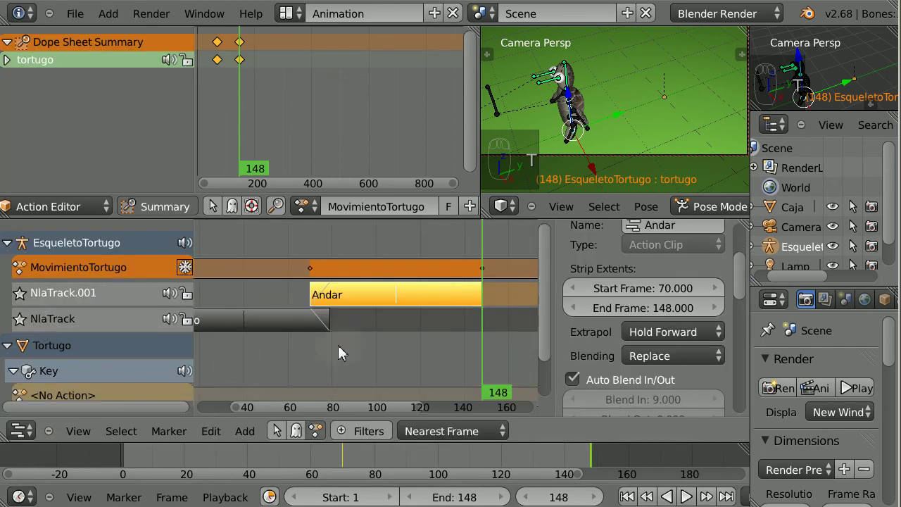
{"action": "left_click", "coordinate": [287, 12]}
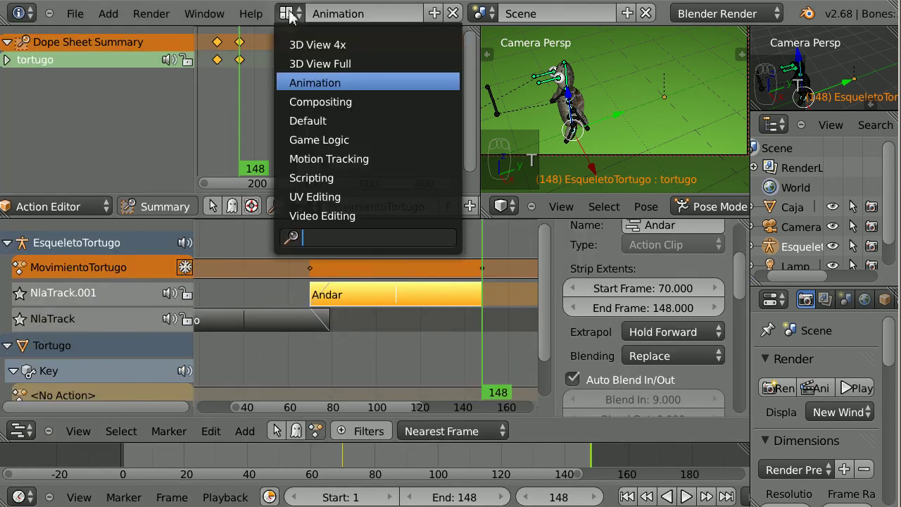
{"action": "left_click", "coordinate": [307, 121]}
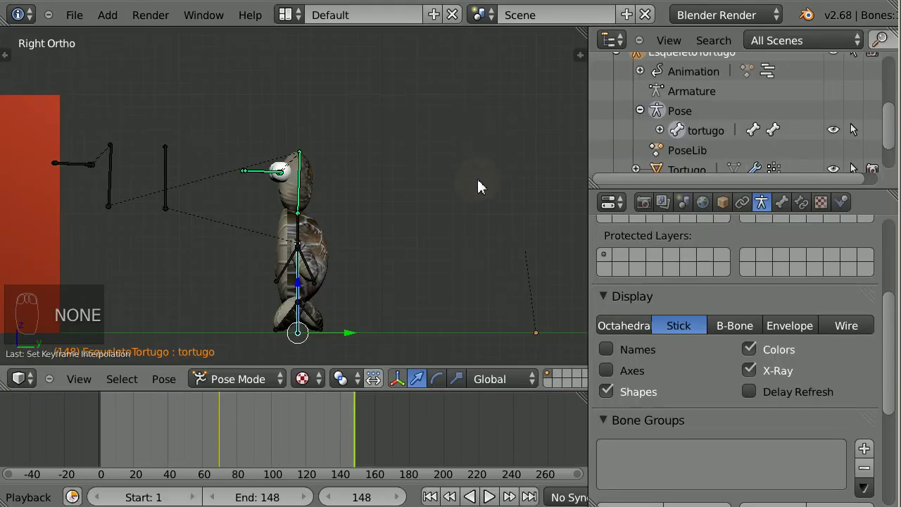
Play back the animation to check Tortugo's linear walk, stop it and return to frame 1.
{"action": "key", "text": "alt+a"}
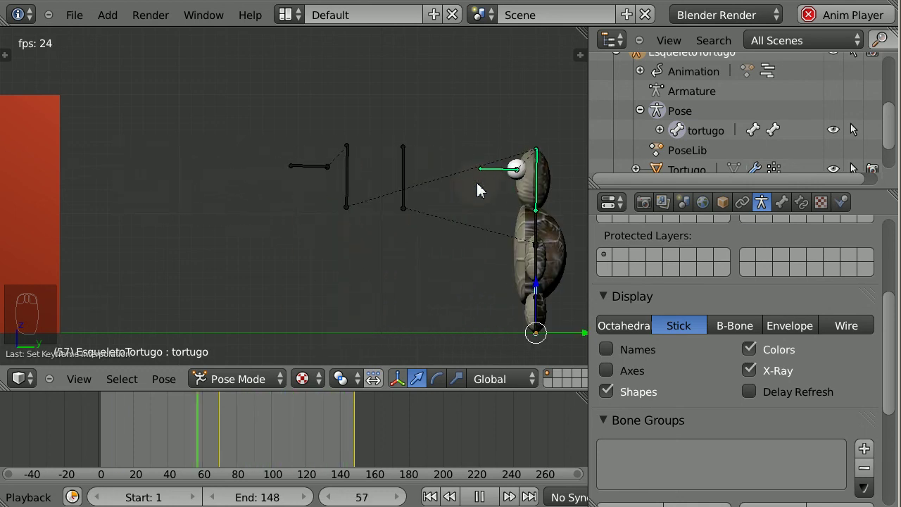
{"action": "key", "text": "Escape"}
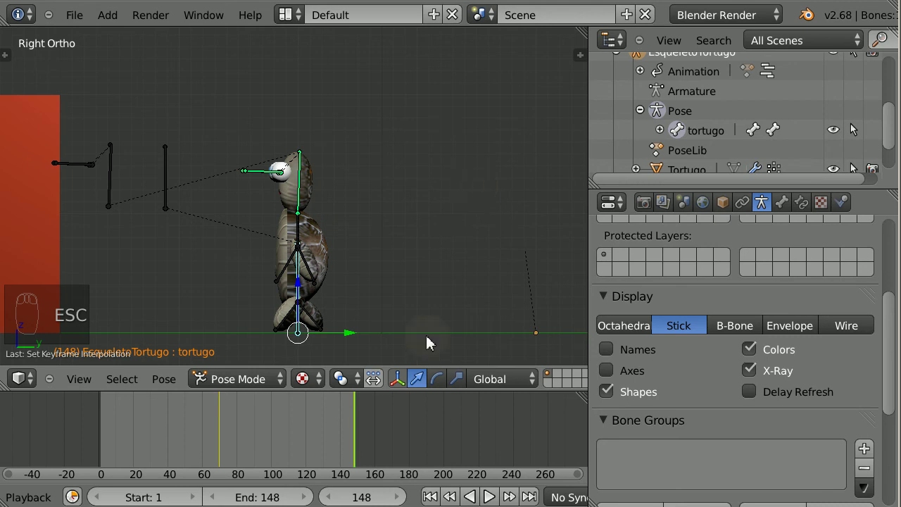
{"action": "left_click", "coordinate": [431, 497]}
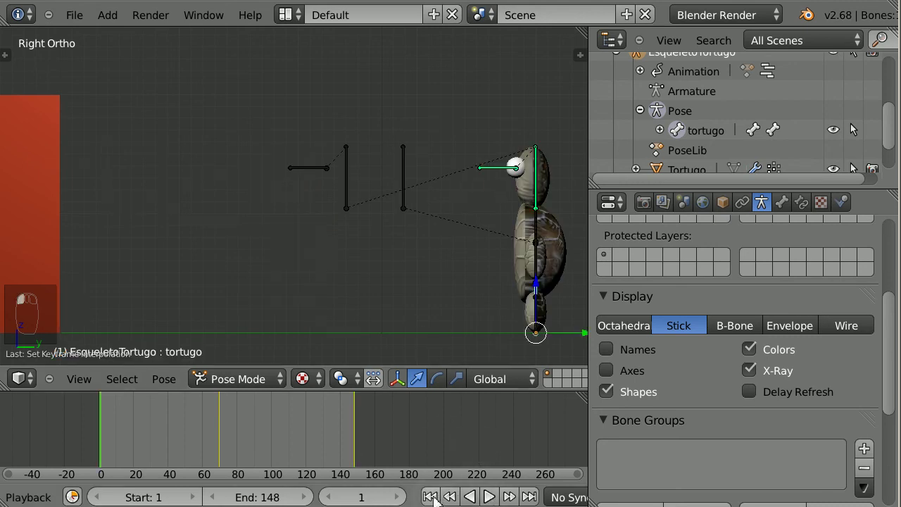
Switch the EsqueletoTortugo armature from Pose Mode to Object Mode and save the file.
{"action": "left_click", "coordinate": [228, 379]}
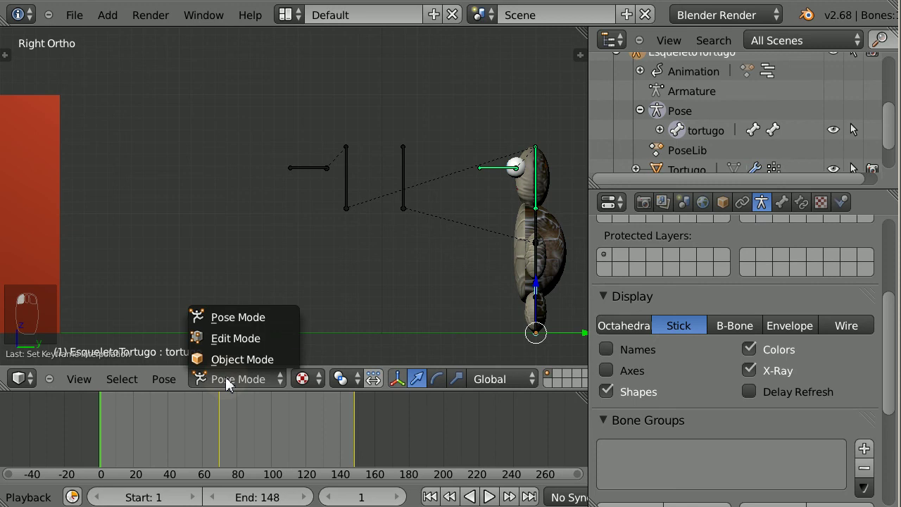
{"action": "left_click", "coordinate": [226, 356]}
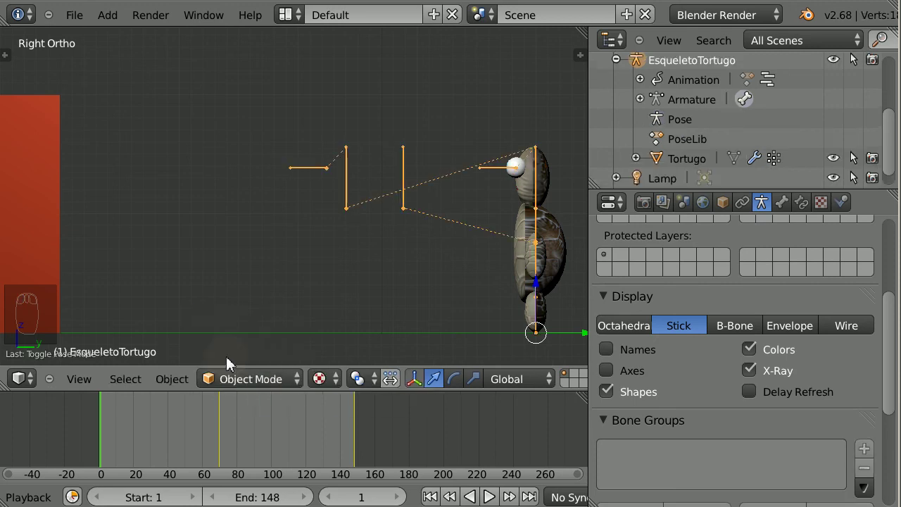
{"action": "left_click", "coordinate": [74, 15]}
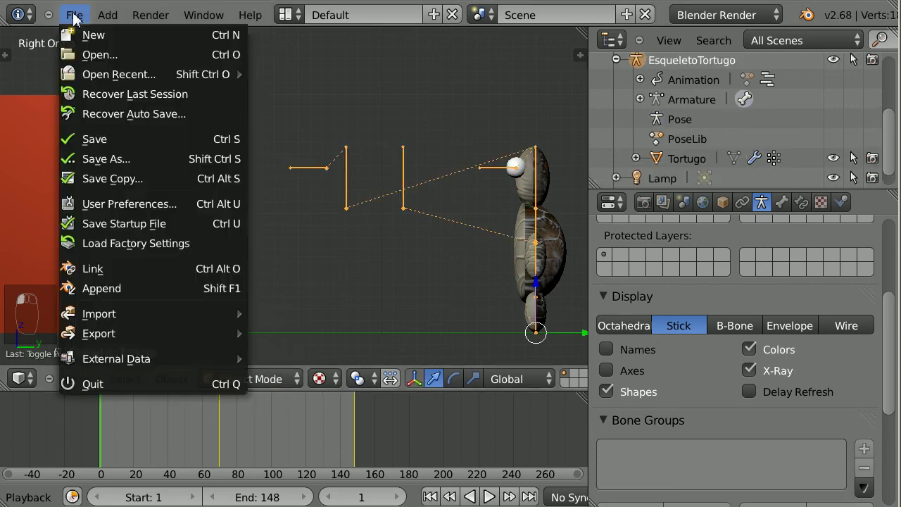
{"action": "left_click", "coordinate": [87, 140]}
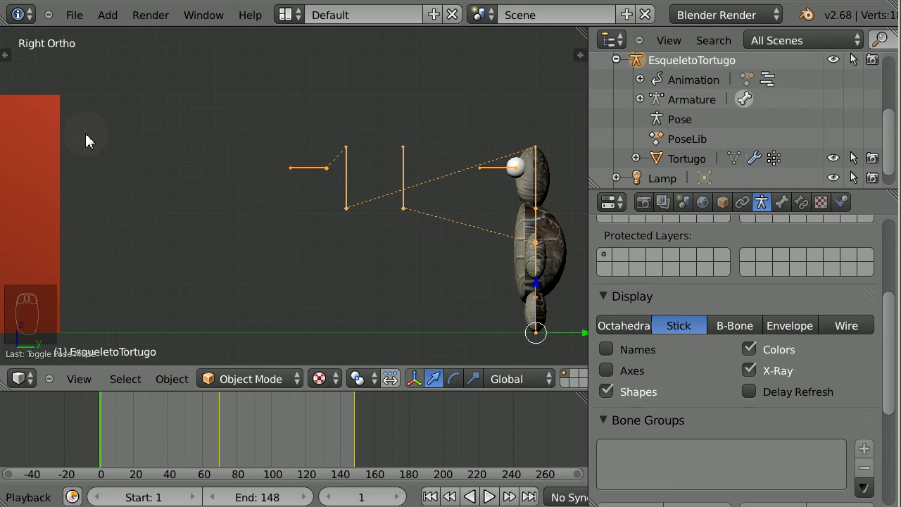